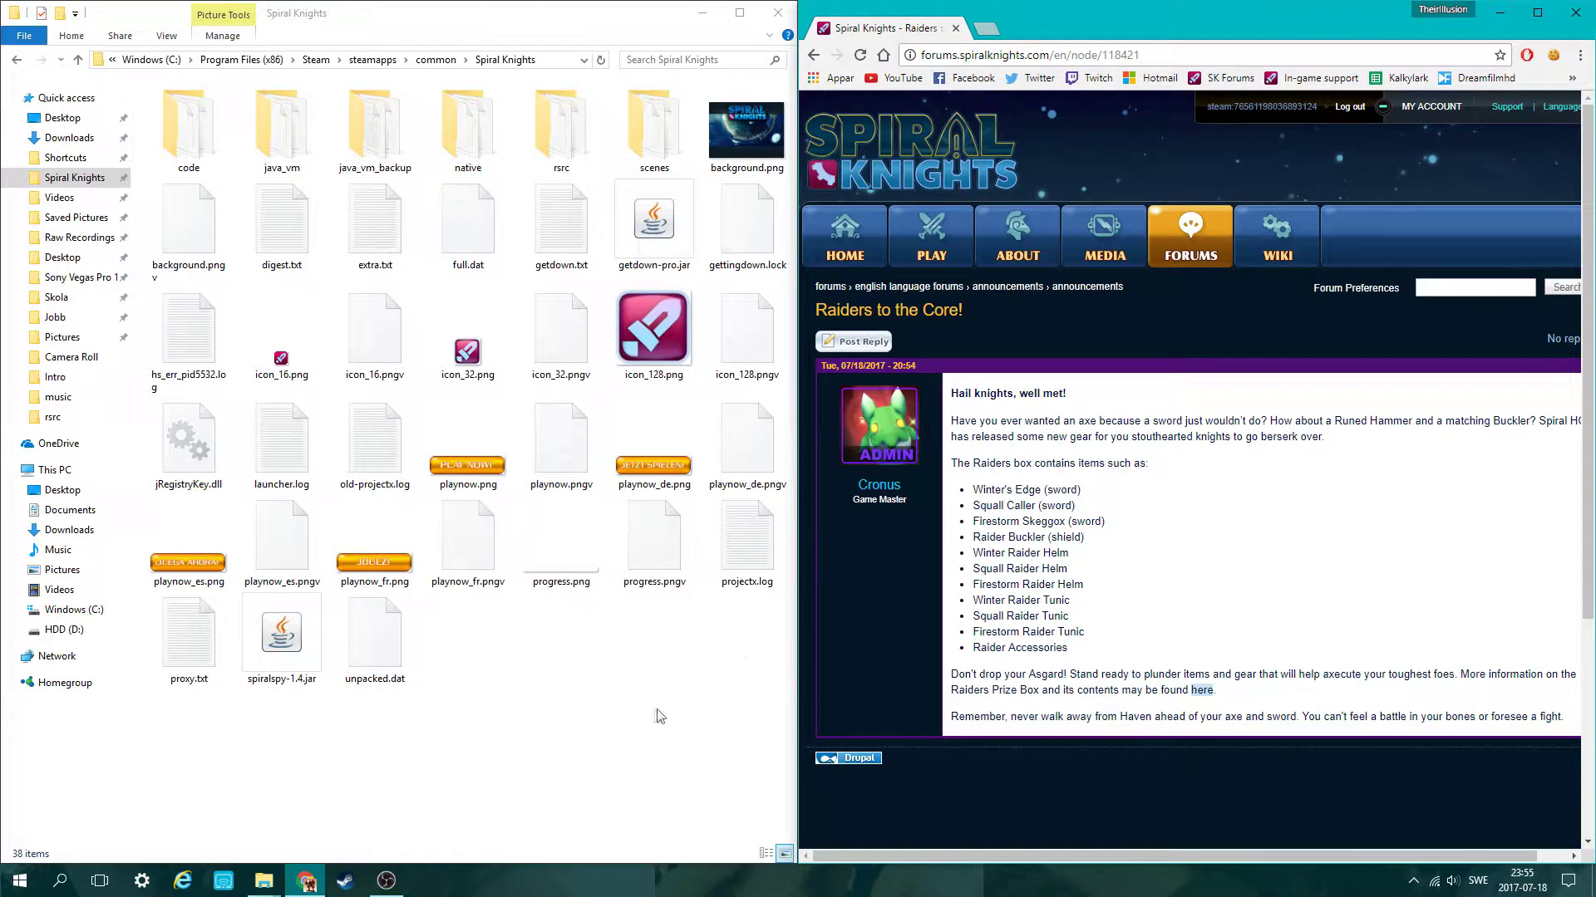
Minimize Chrome and browse to rsrc > item > weapon > sword > raider.
left_click(1500, 12)
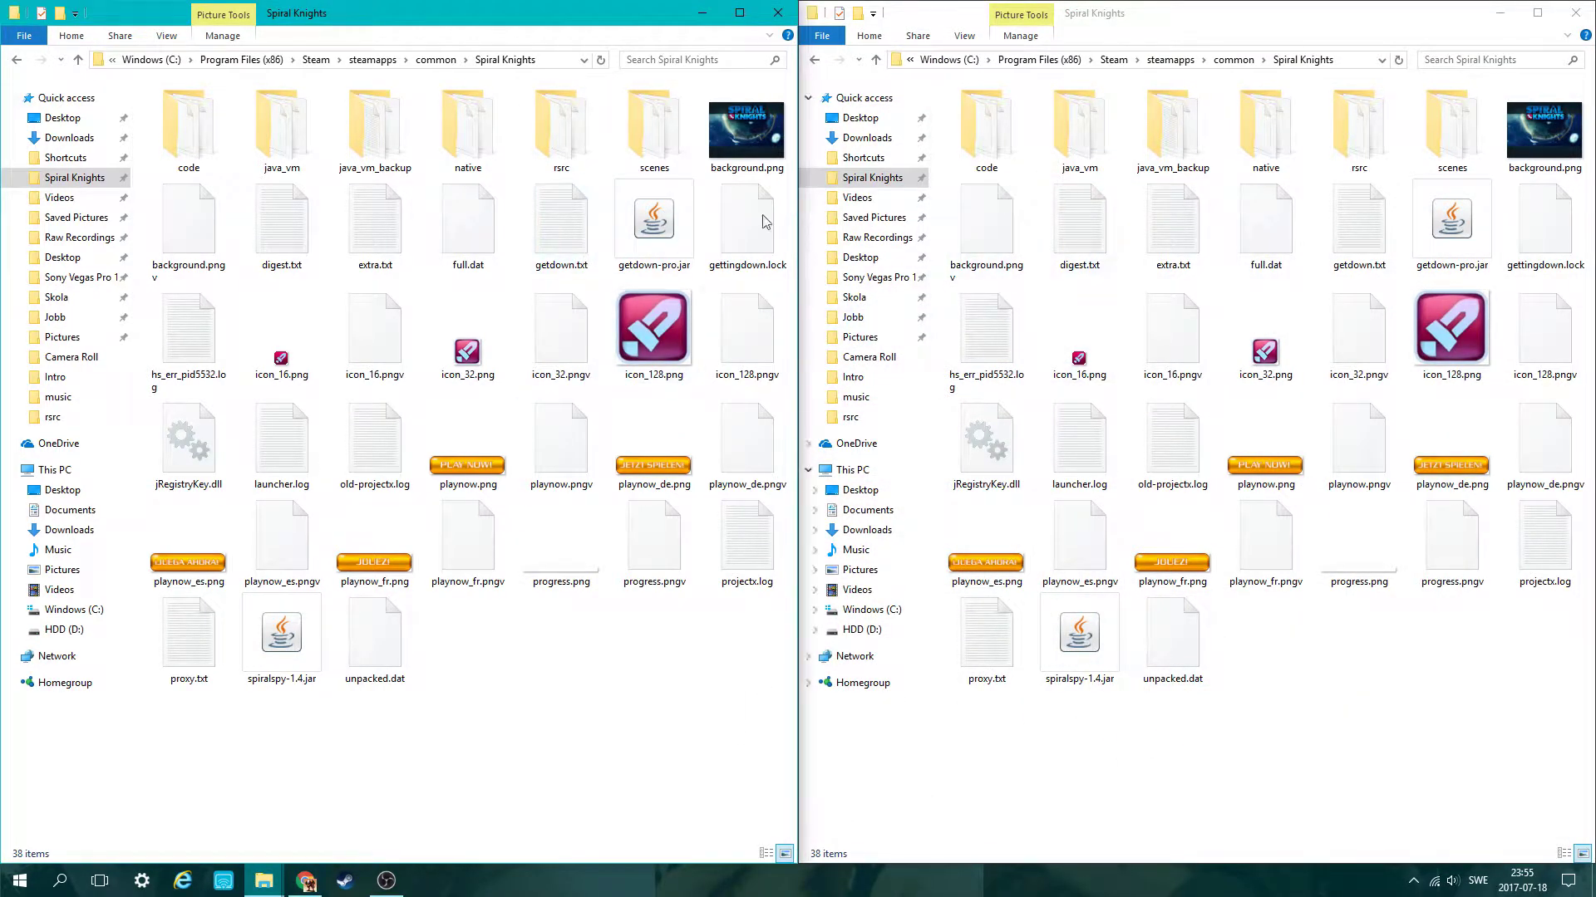
double_click(588, 135)
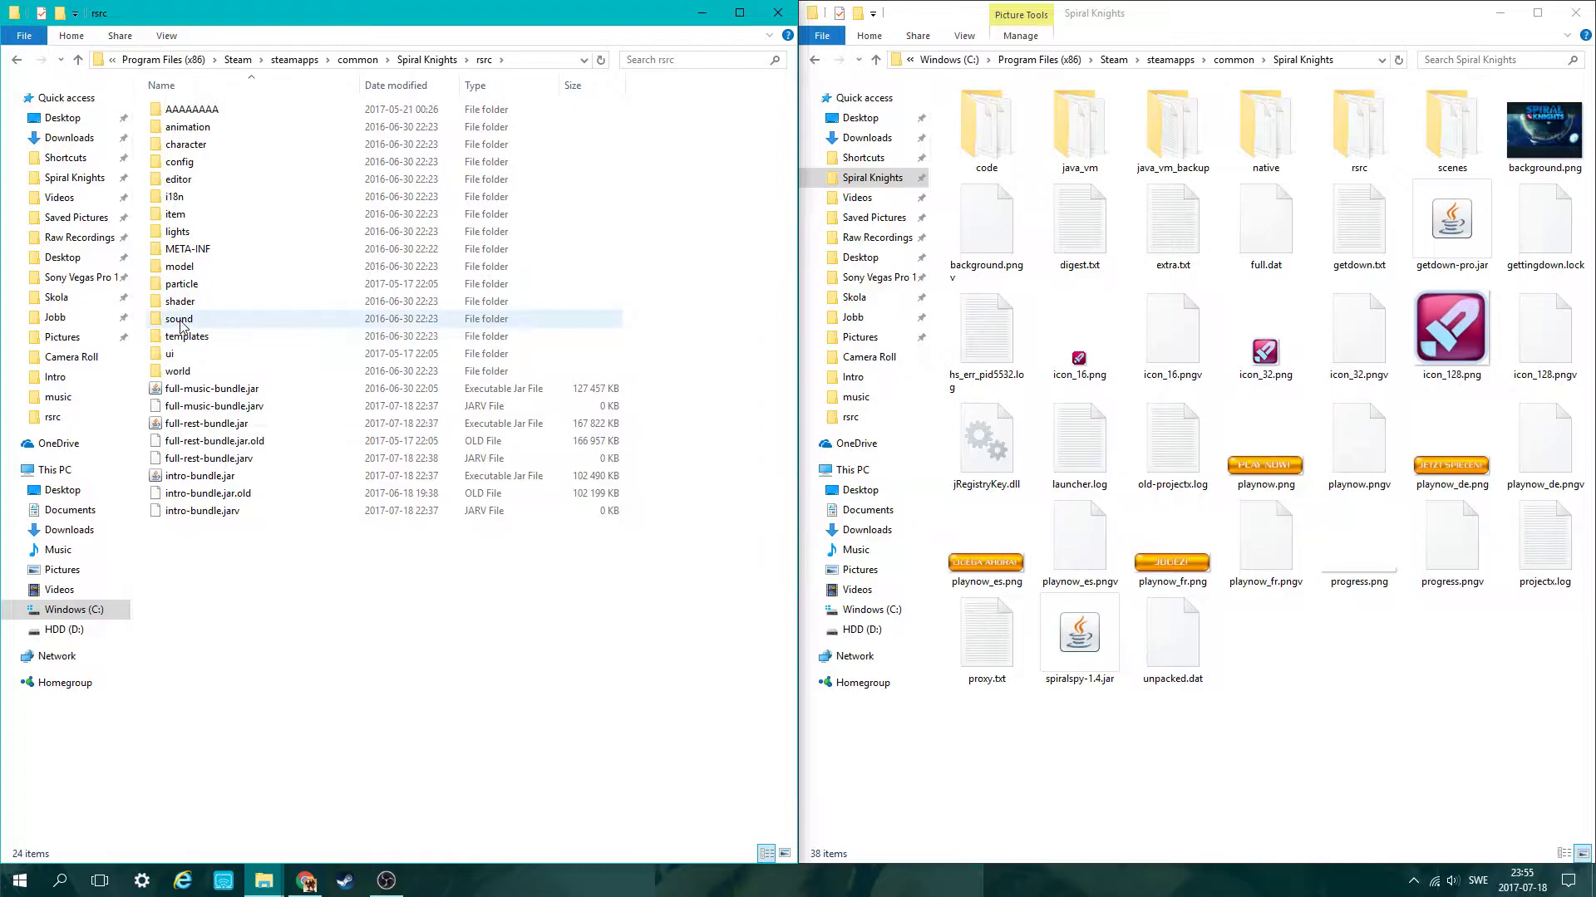
double_click(175, 215)
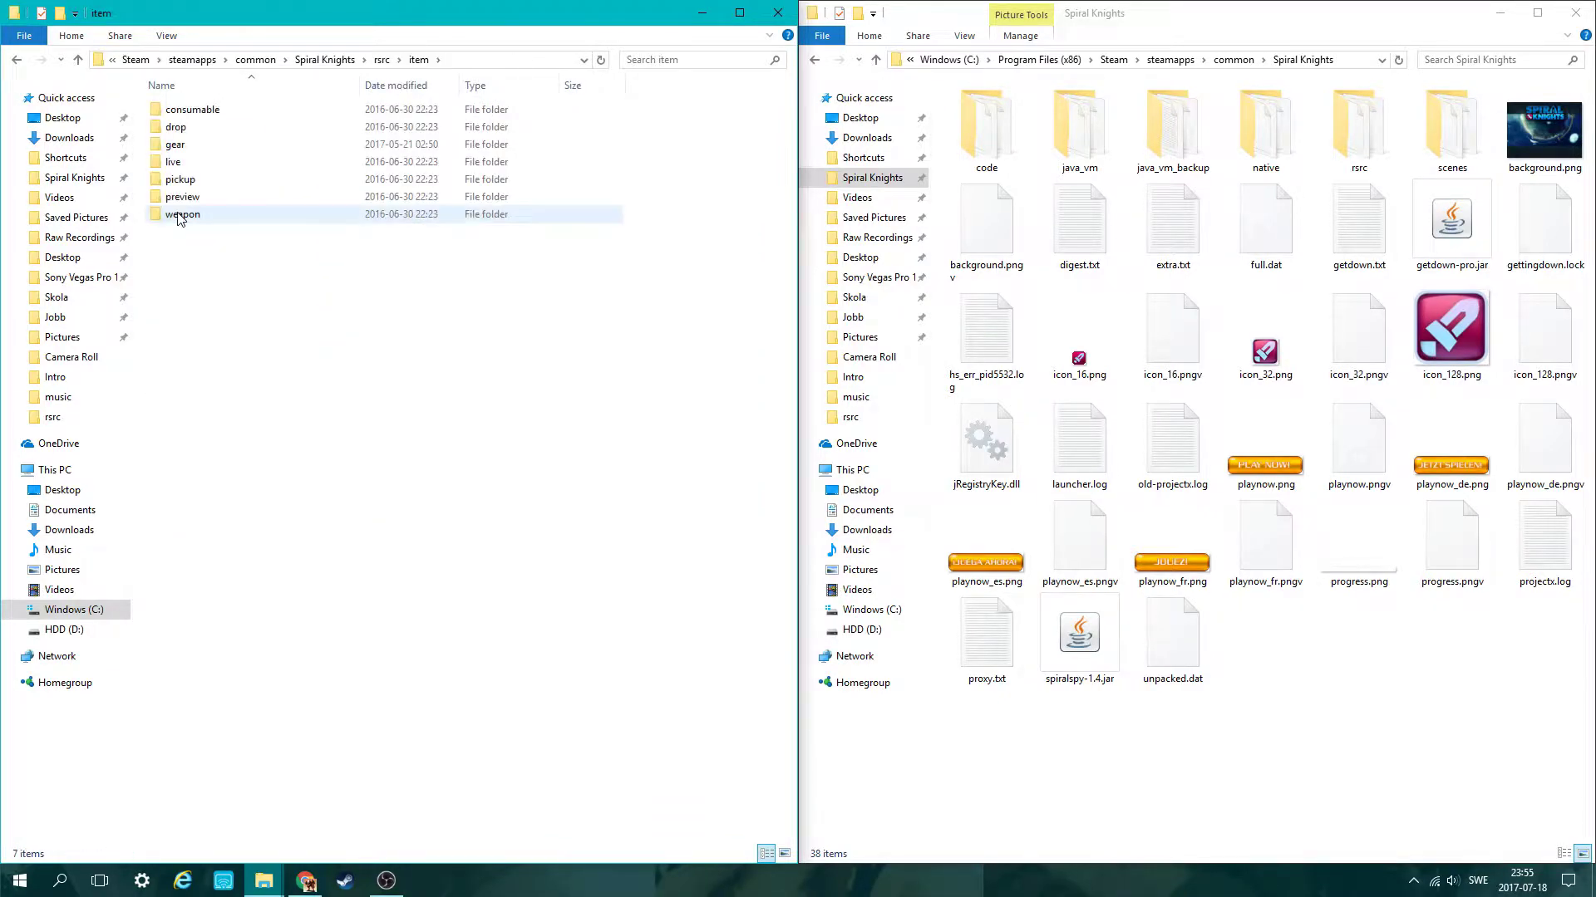
double_click(183, 214)
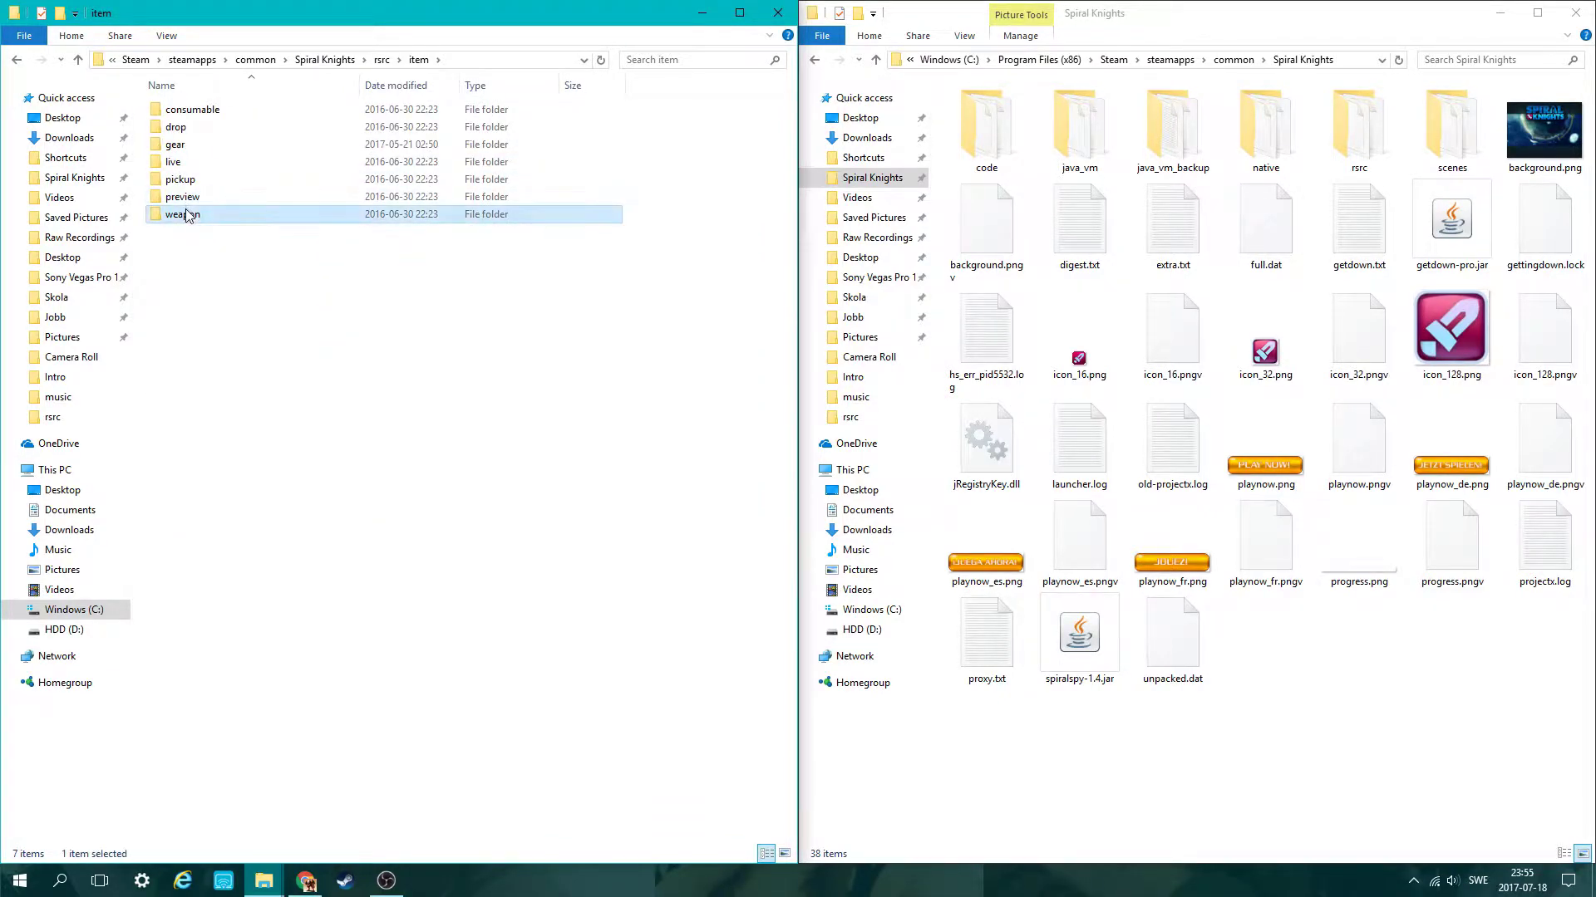
double_click(186, 170)
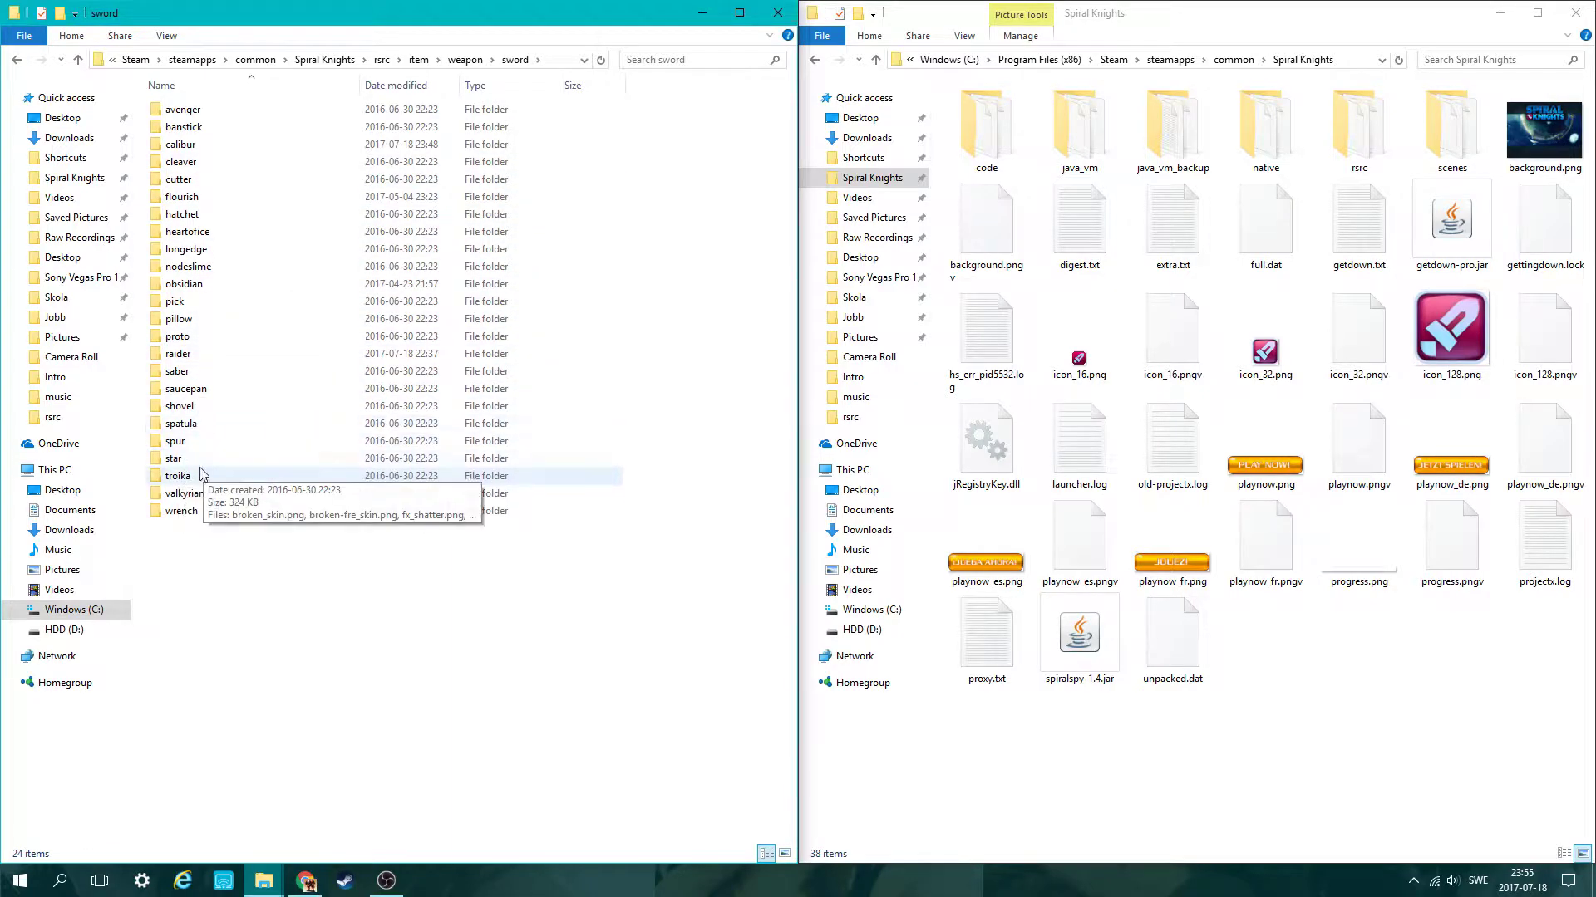
double_click(198, 353)
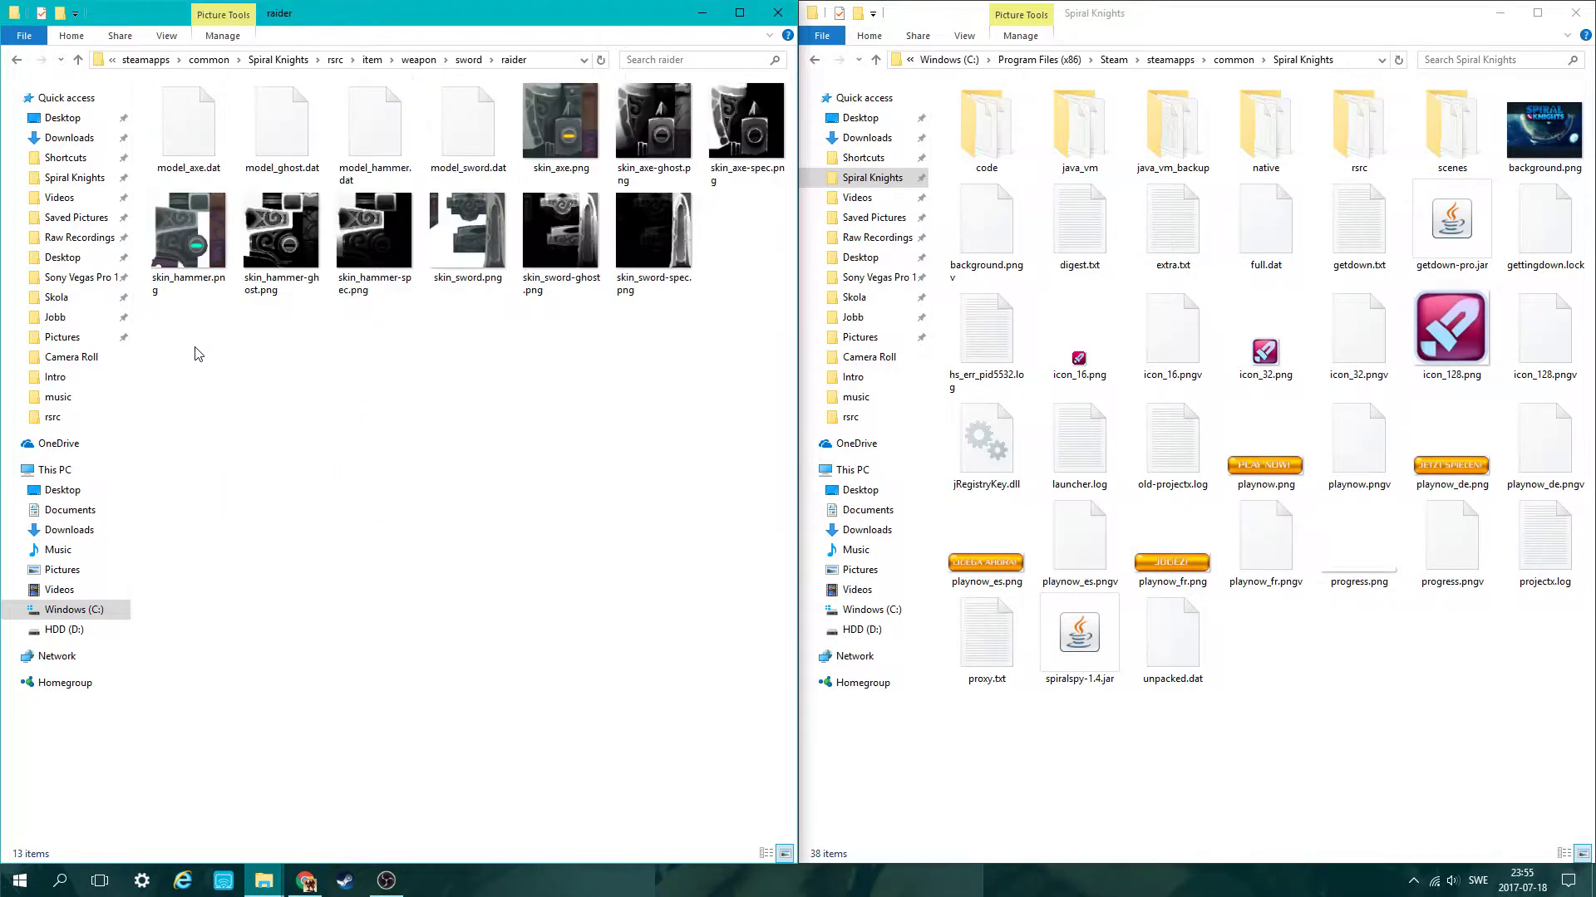
Copy model_hammer.dat, then open rsrc in the second Explorer window.
left_click(377, 153)
right_click(374, 152)
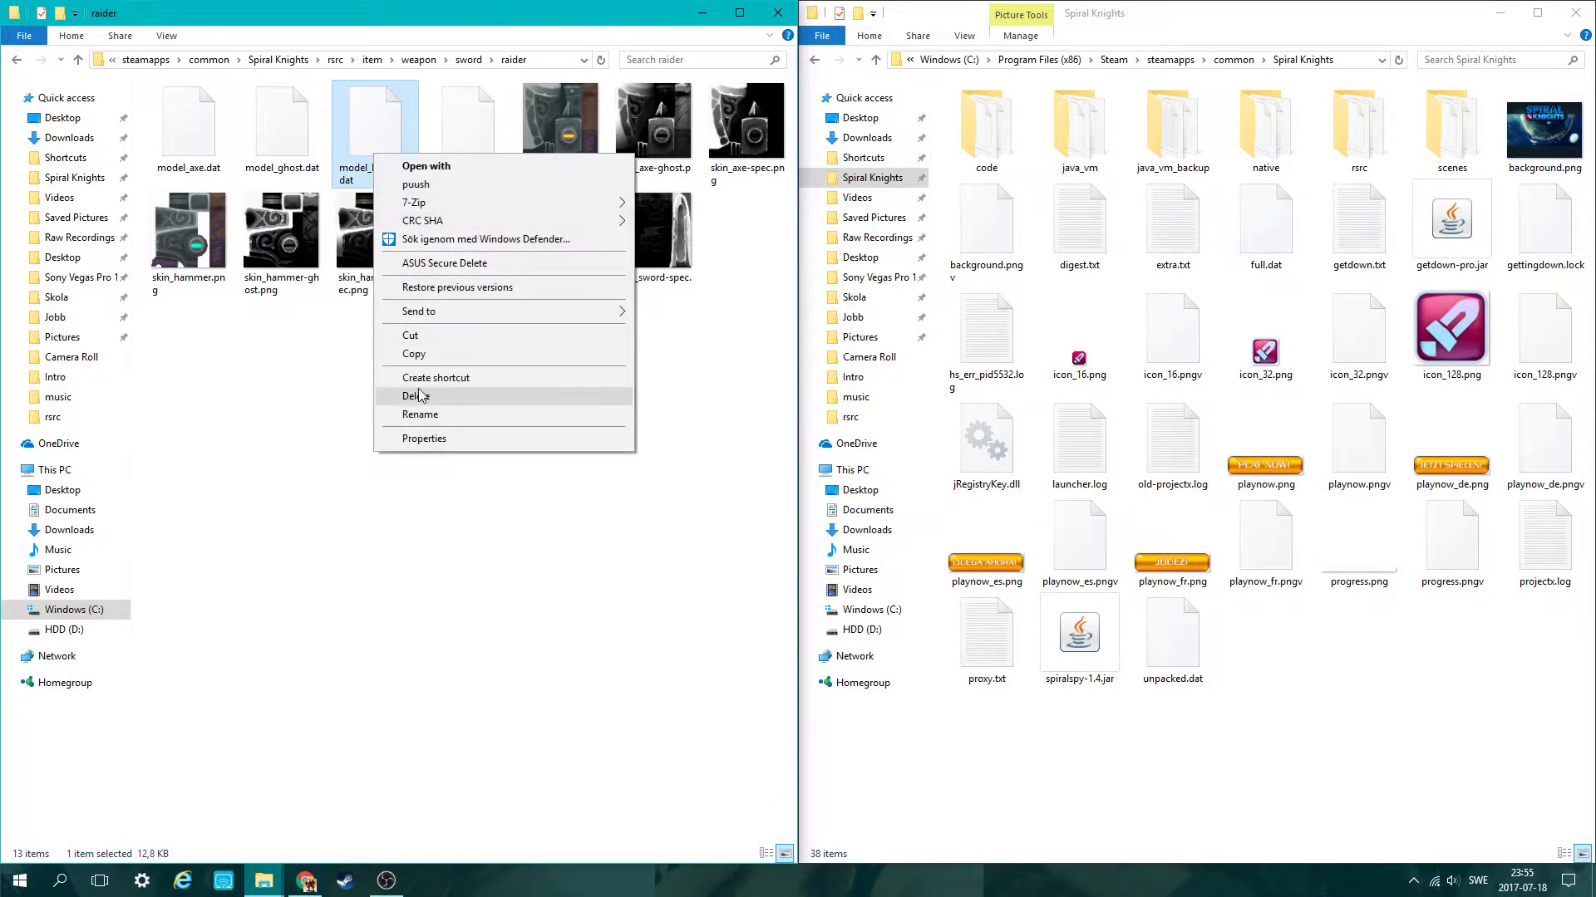
left_click(418, 355)
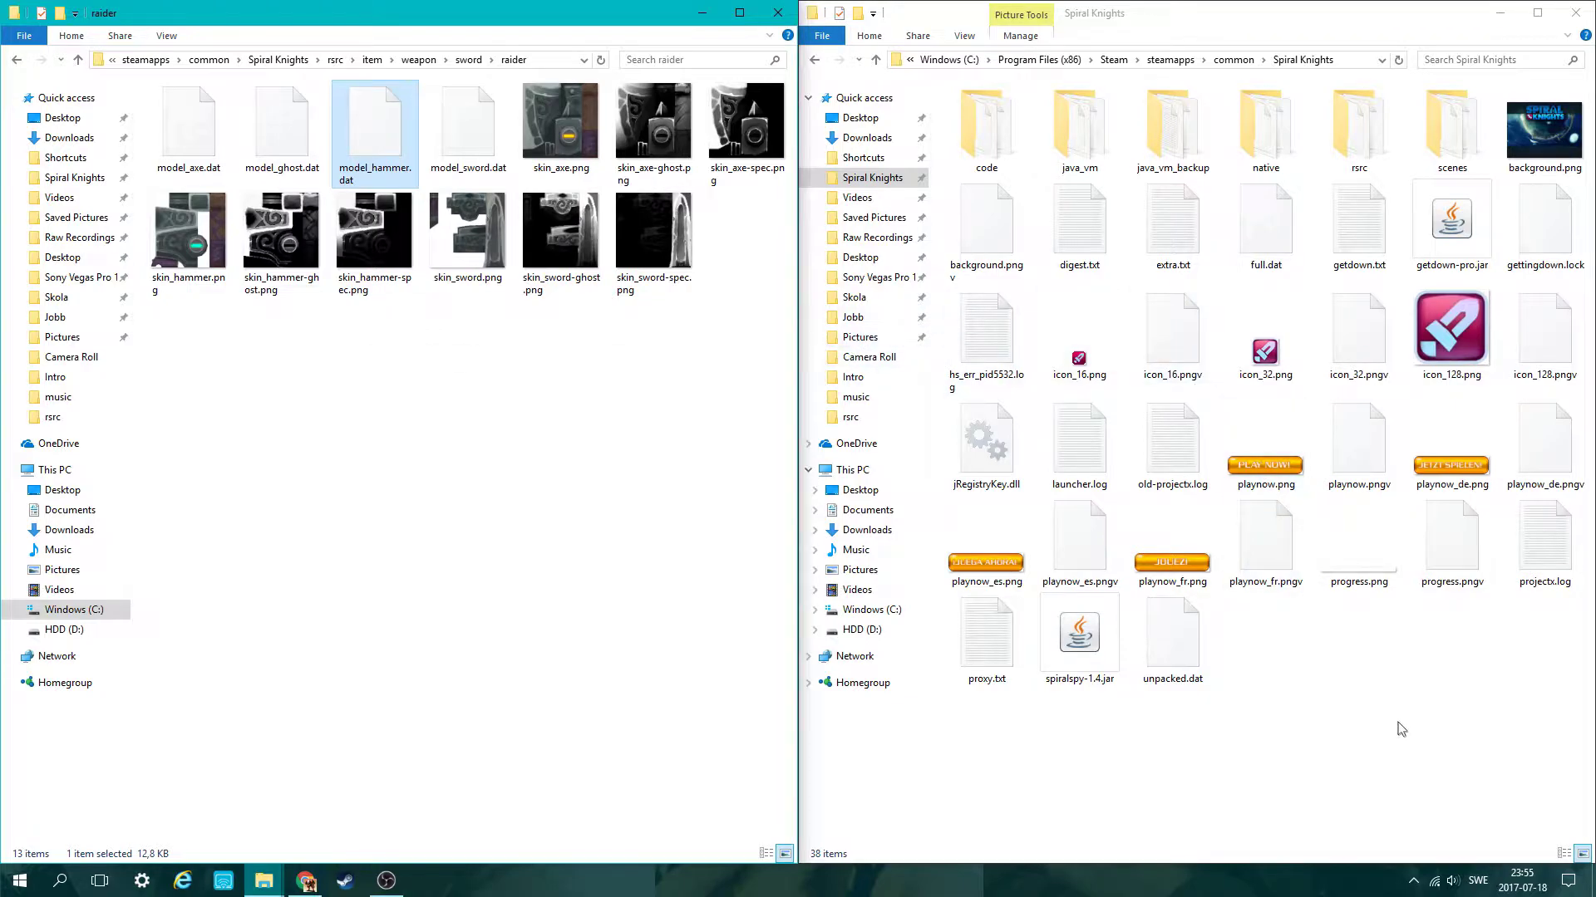
left_click(1354, 147)
double_click(1354, 147)
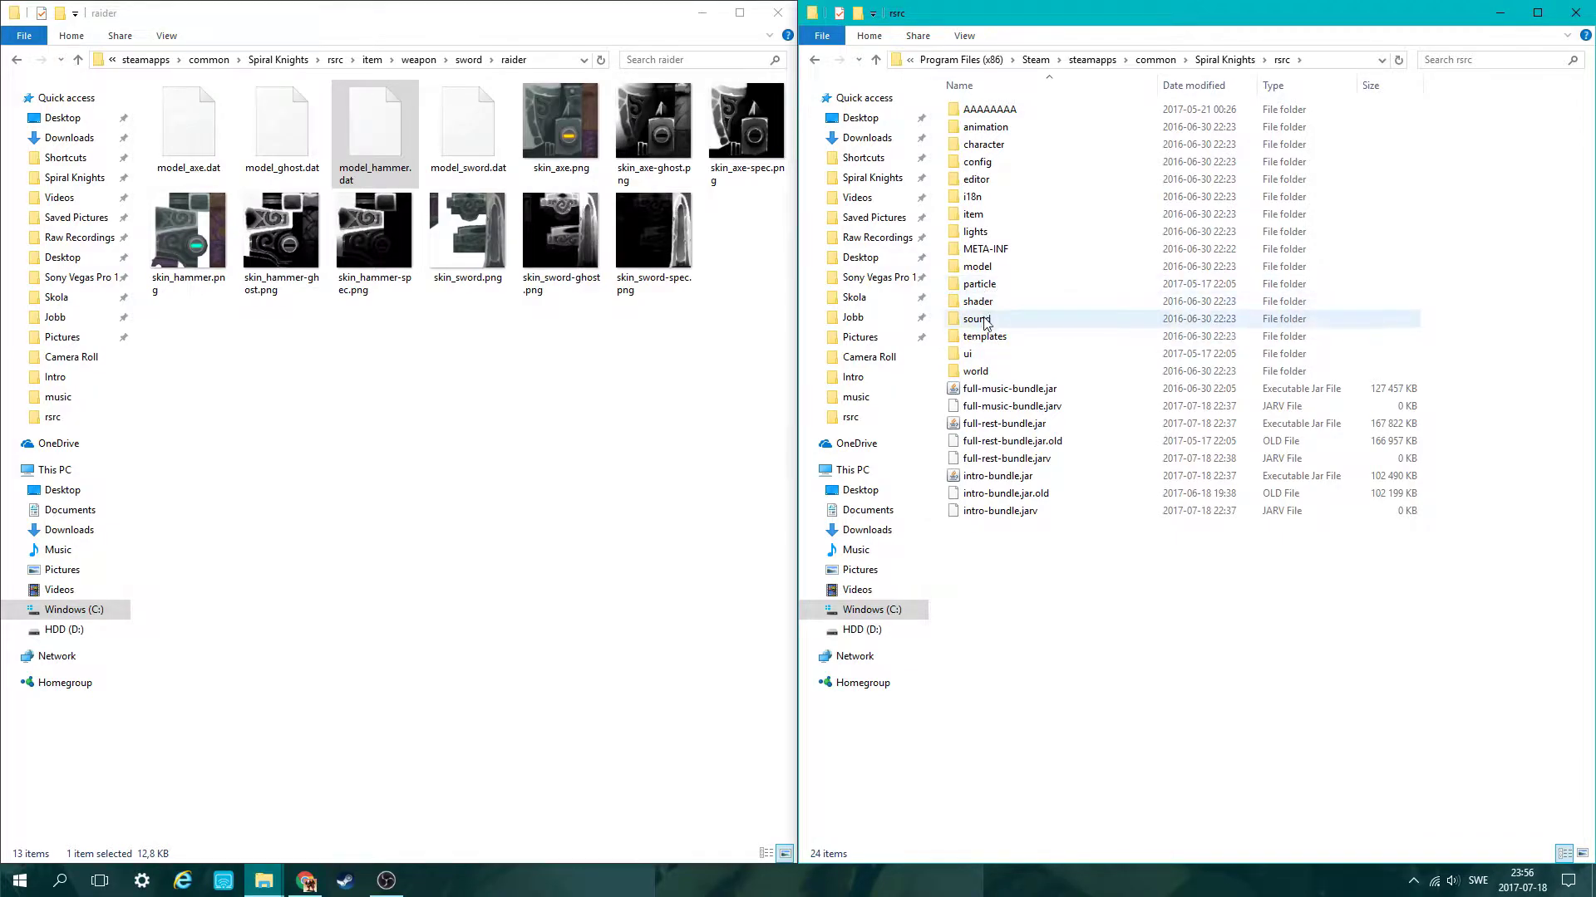
In the second window, browse item > weapon > sword > calibur and bring up its folder menu.
double_click(982, 217)
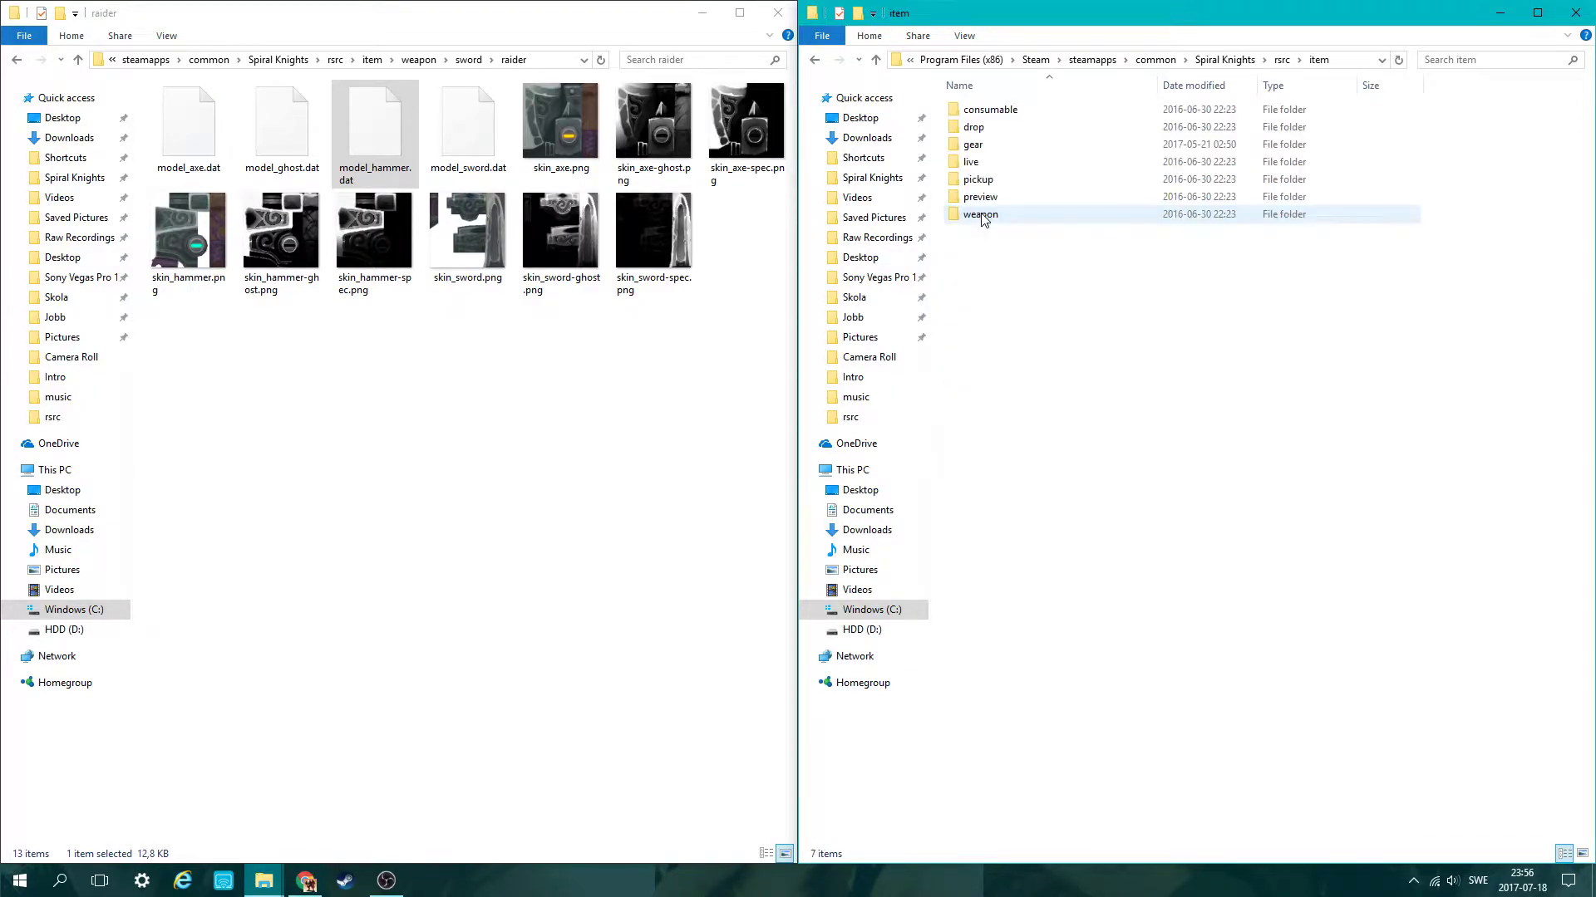
left_click(985, 217)
double_click(983, 216)
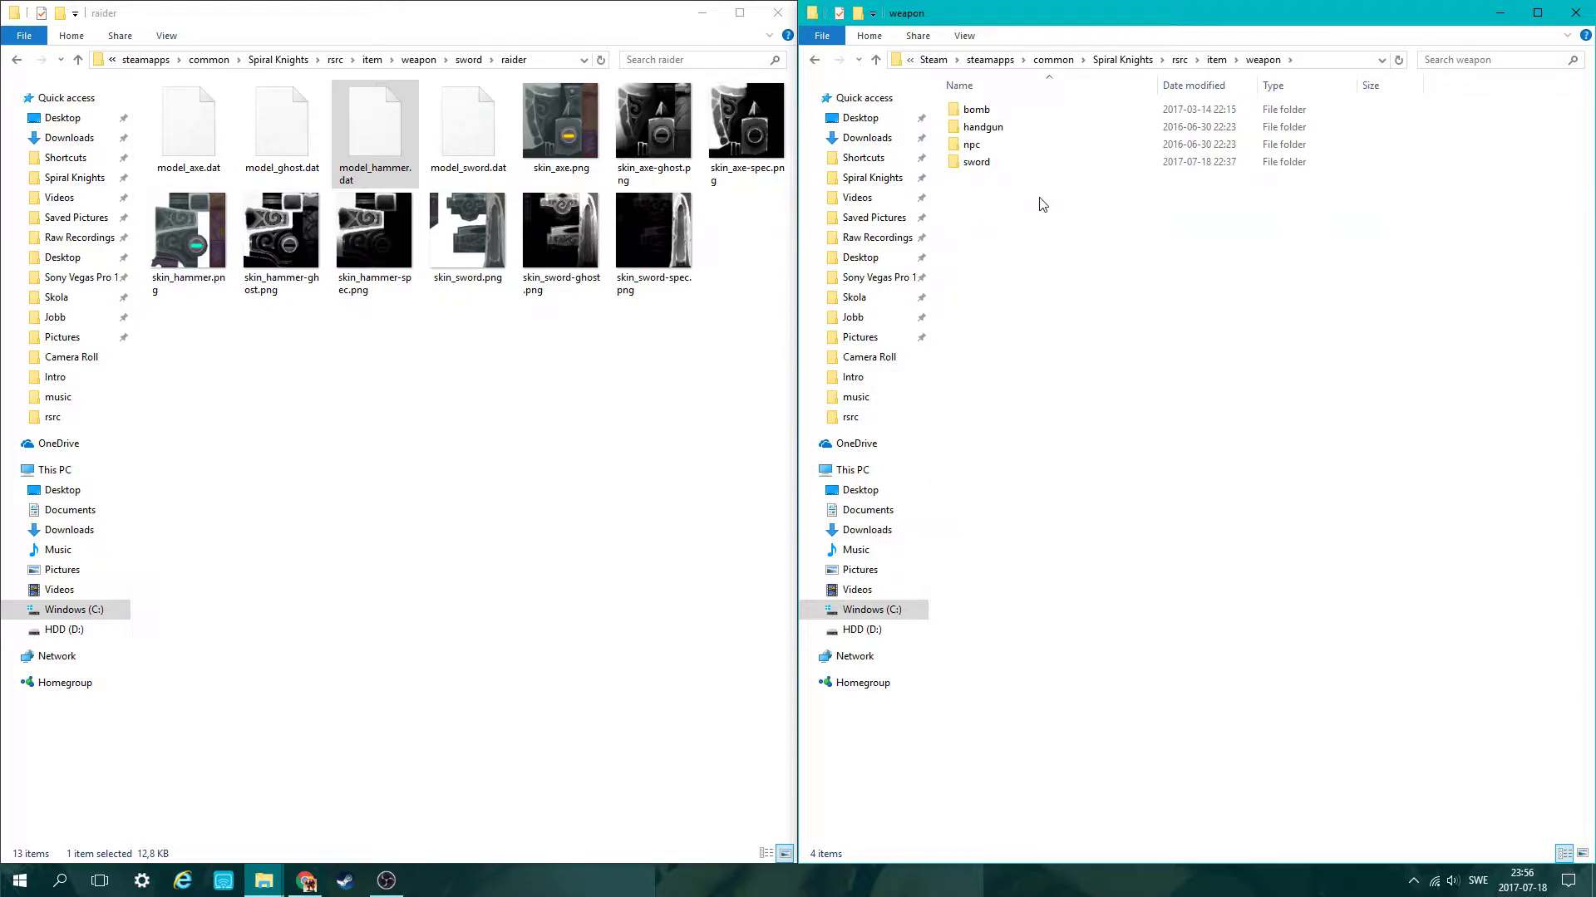
double_click(981, 163)
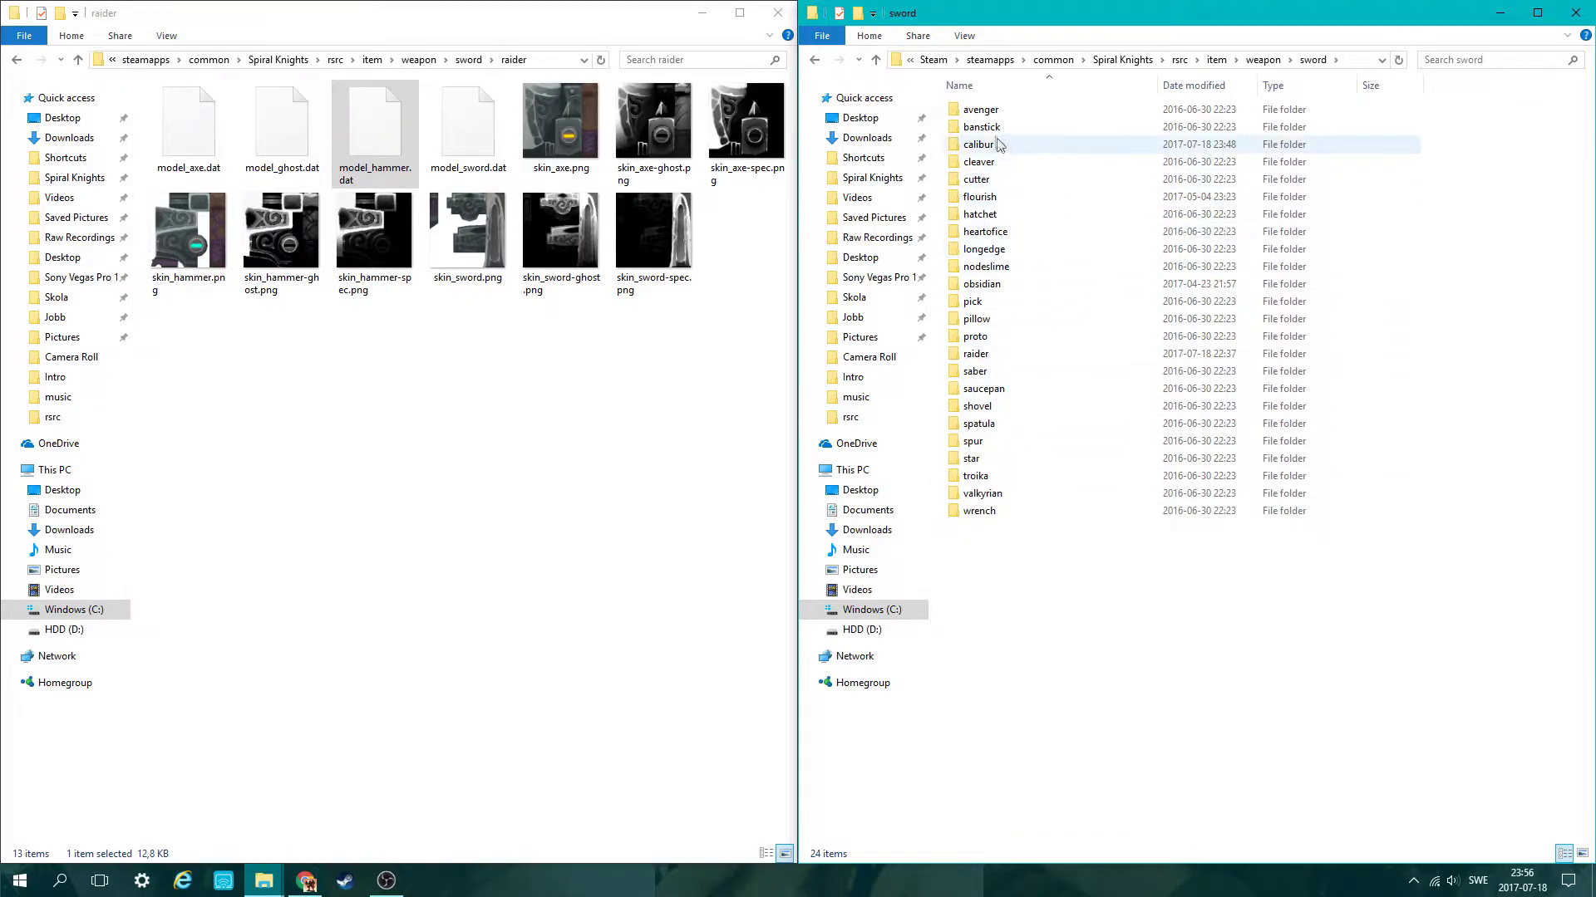
double_click(979, 145)
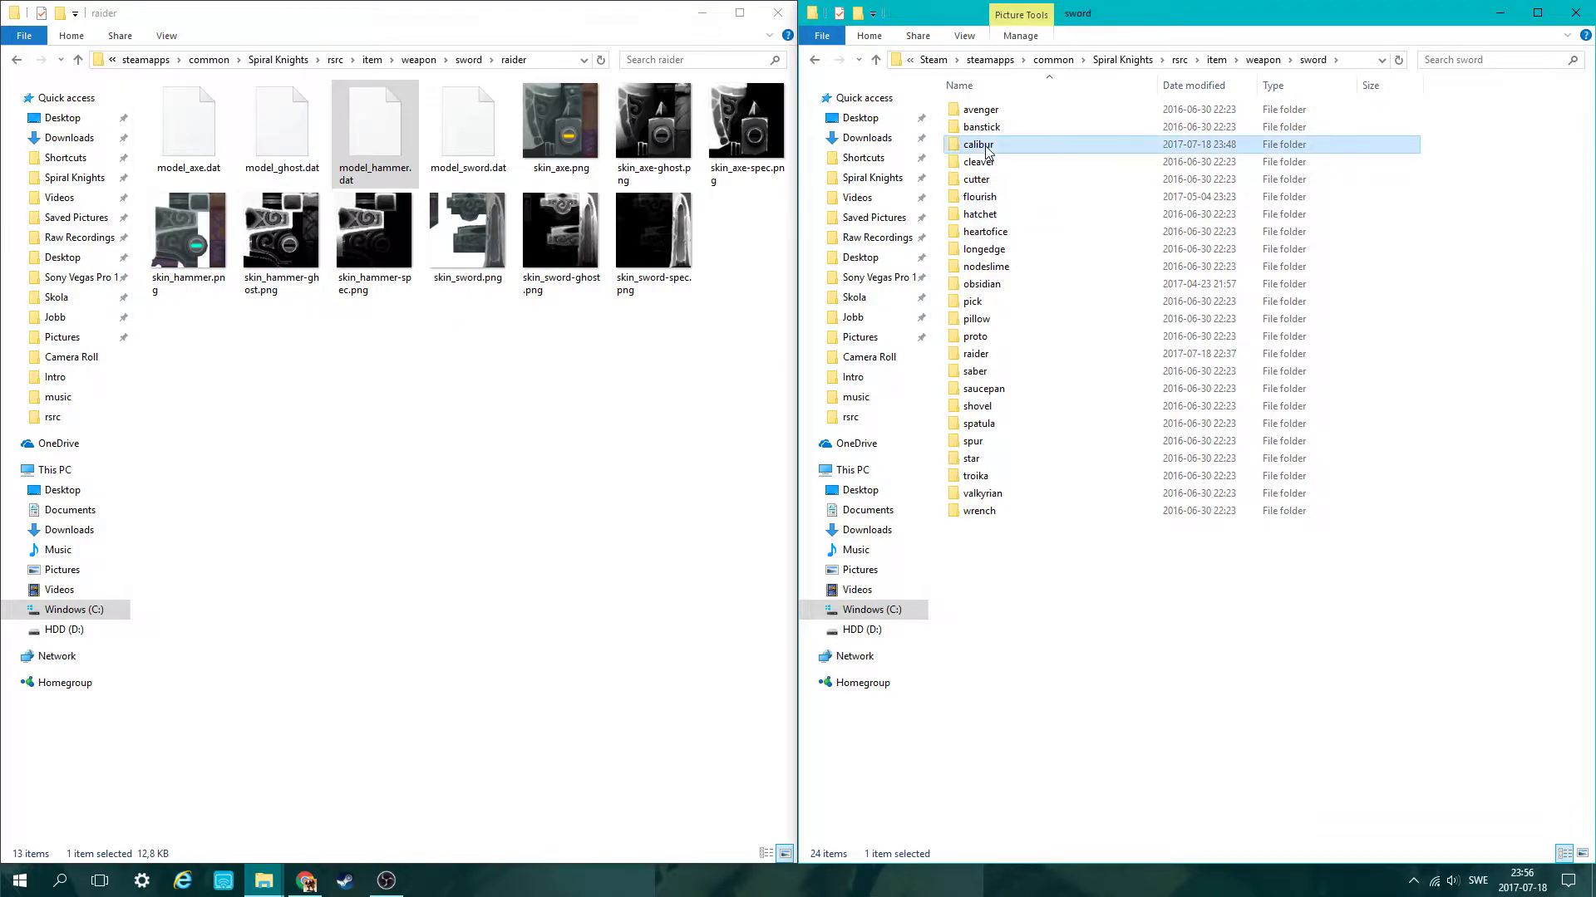
scroll(1296, 416, "down", 1)
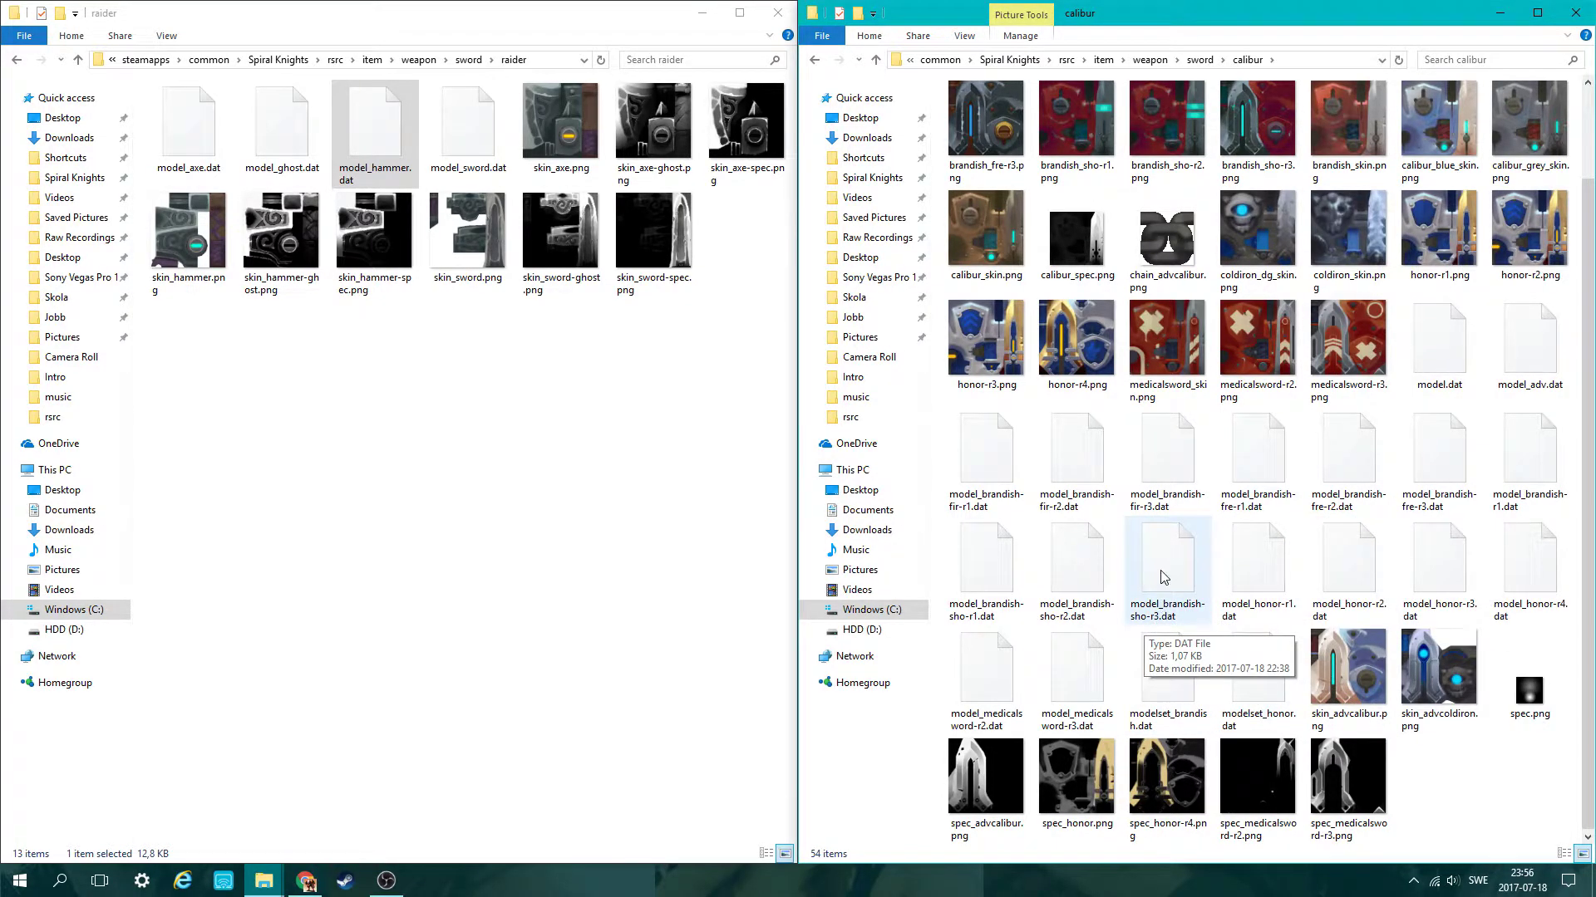
right_click(1425, 778)
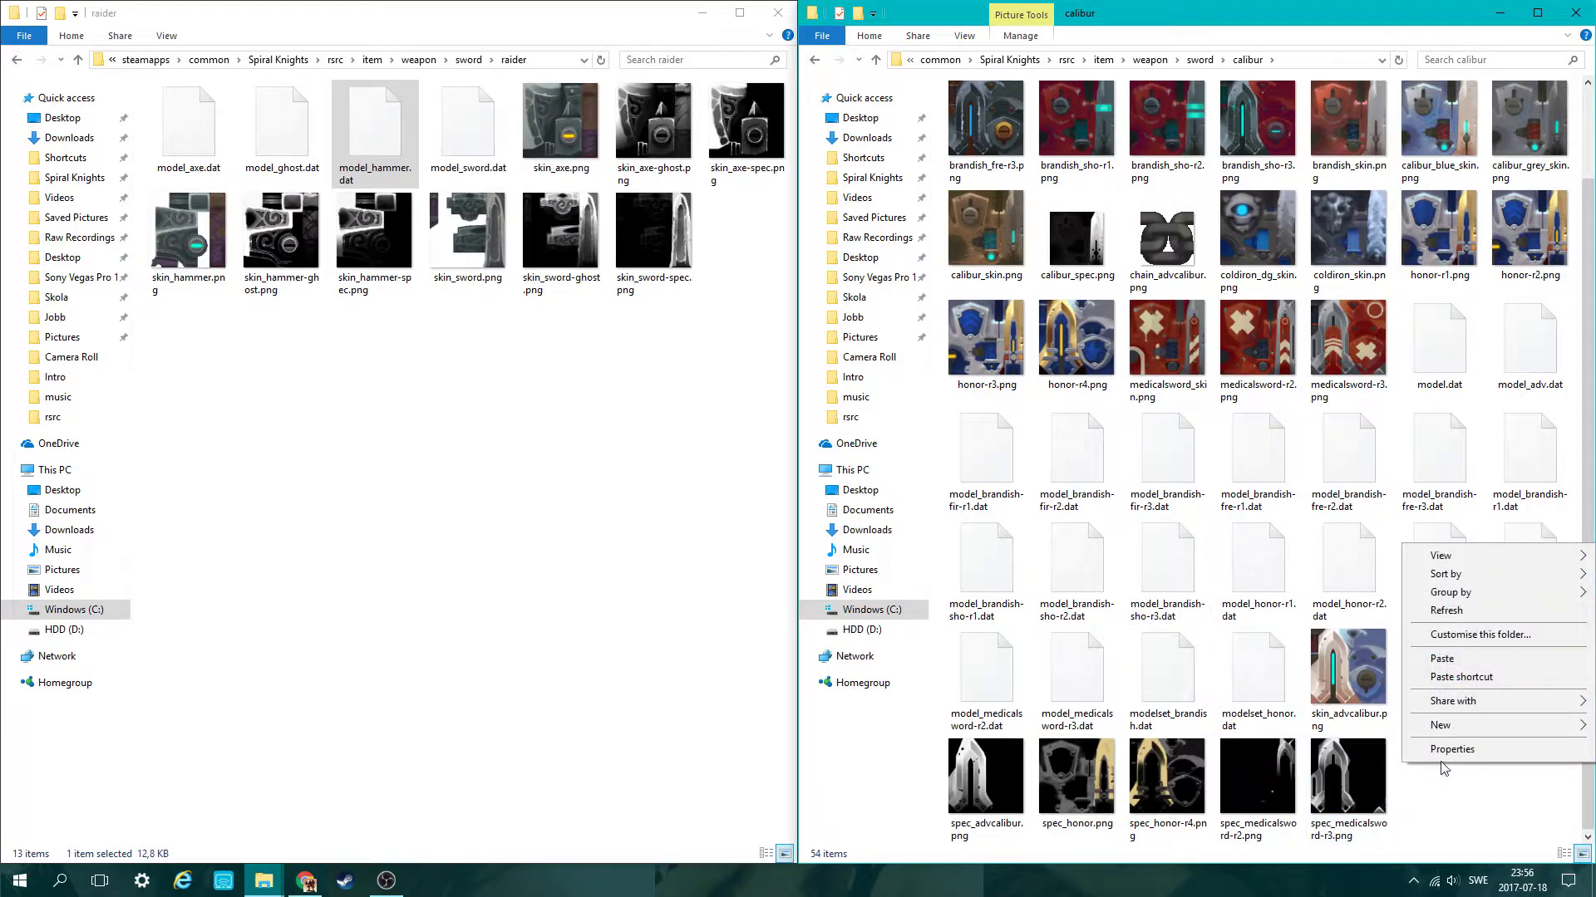
Paste model_hammer.dat into calibur, copy the brandish file's name, then delete model_brandish-sho-r3.dat.
left_click(1455, 657)
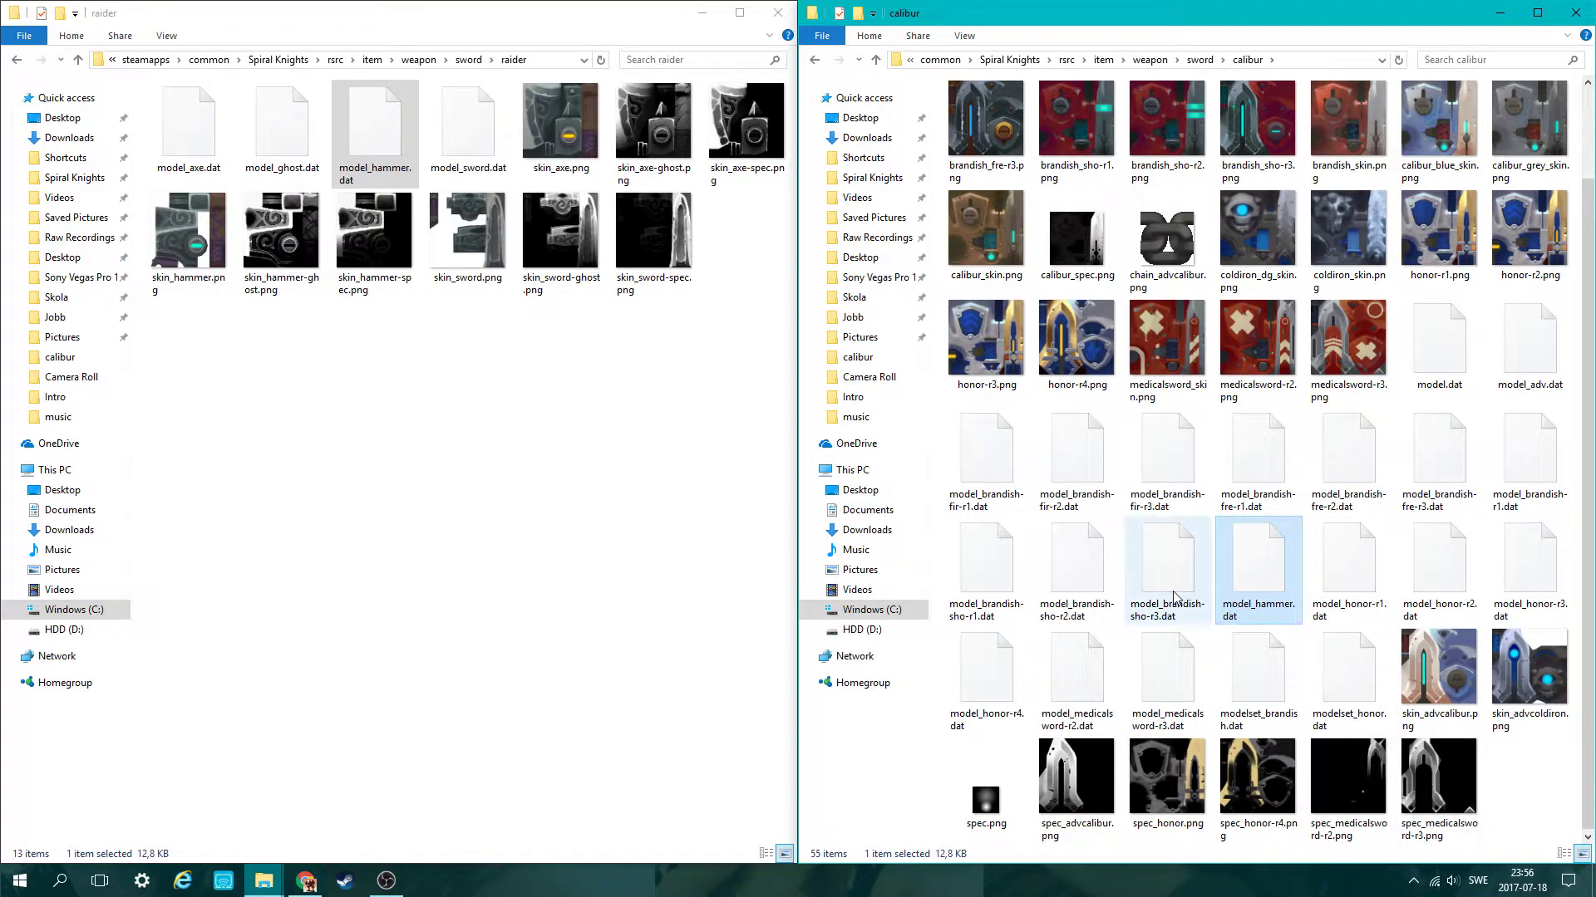
left_click(1174, 596)
right_click(1174, 596)
left_click(1221, 551)
key("ctrl+c")
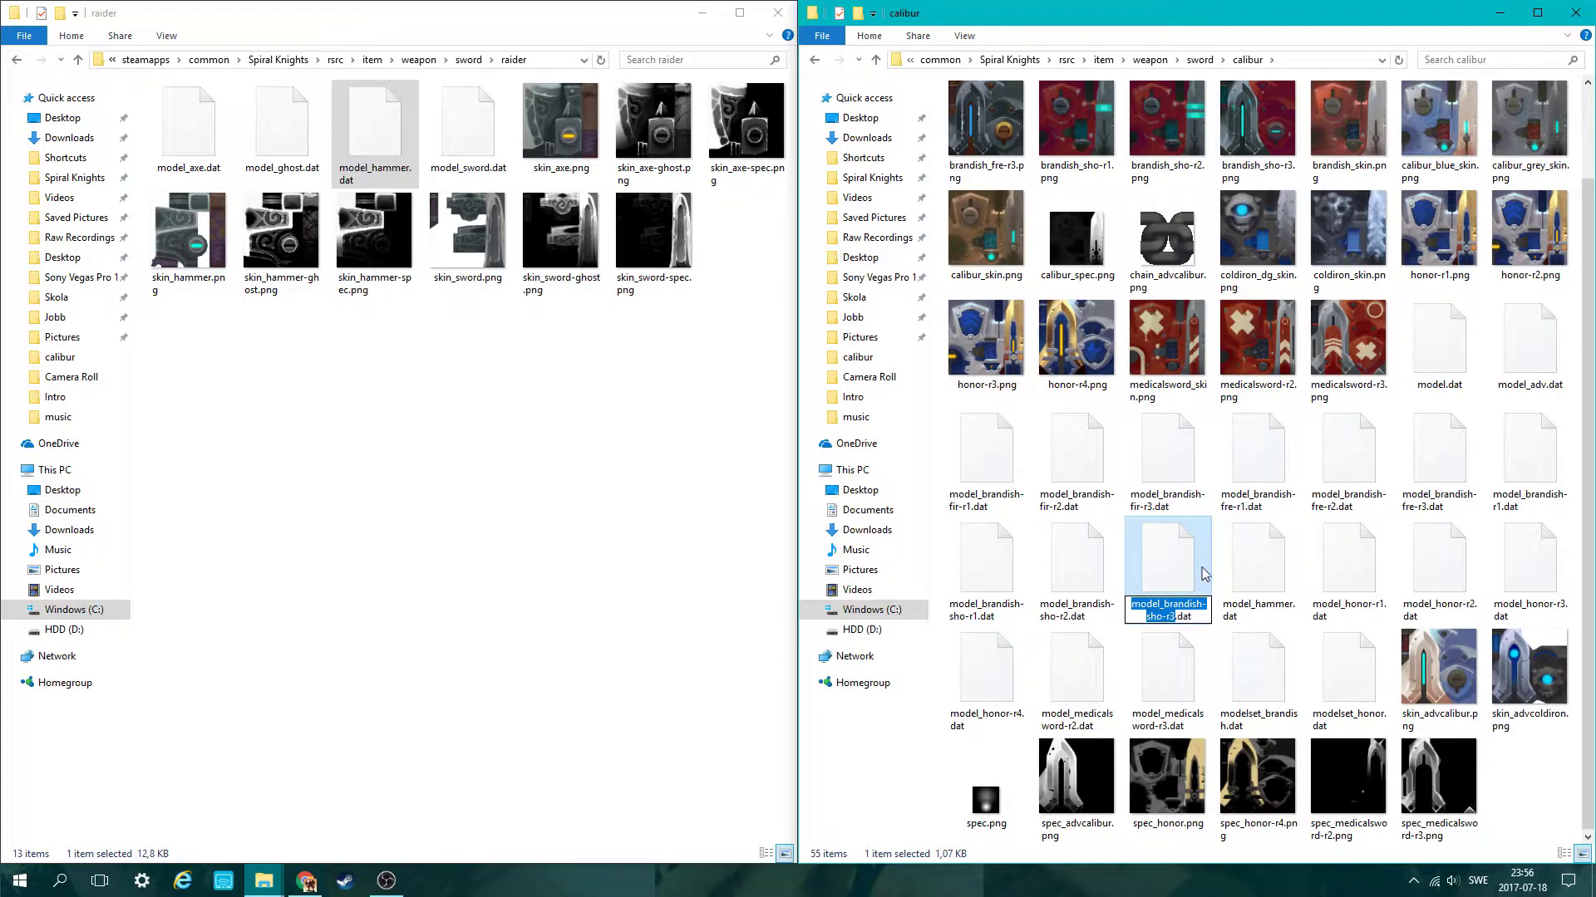
left_click(1253, 589)
left_click(1182, 571)
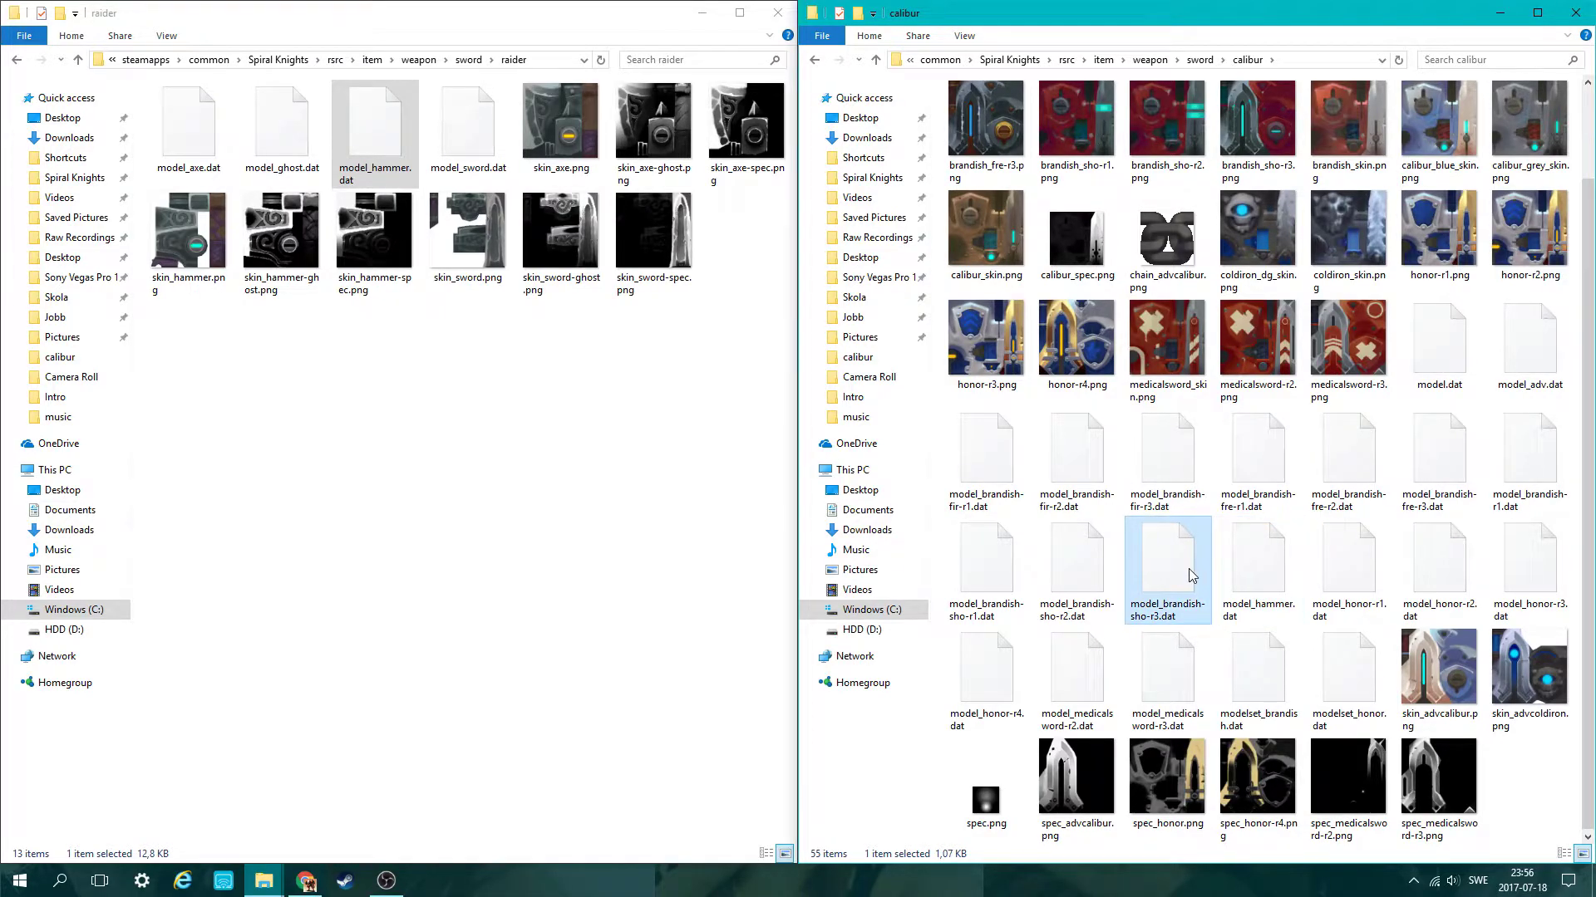
key("Delete")
Rename the pasted model_hammer.dat to model_brandish-sho-r3.dat.
right_click(1180, 576)
left_click(1206, 554)
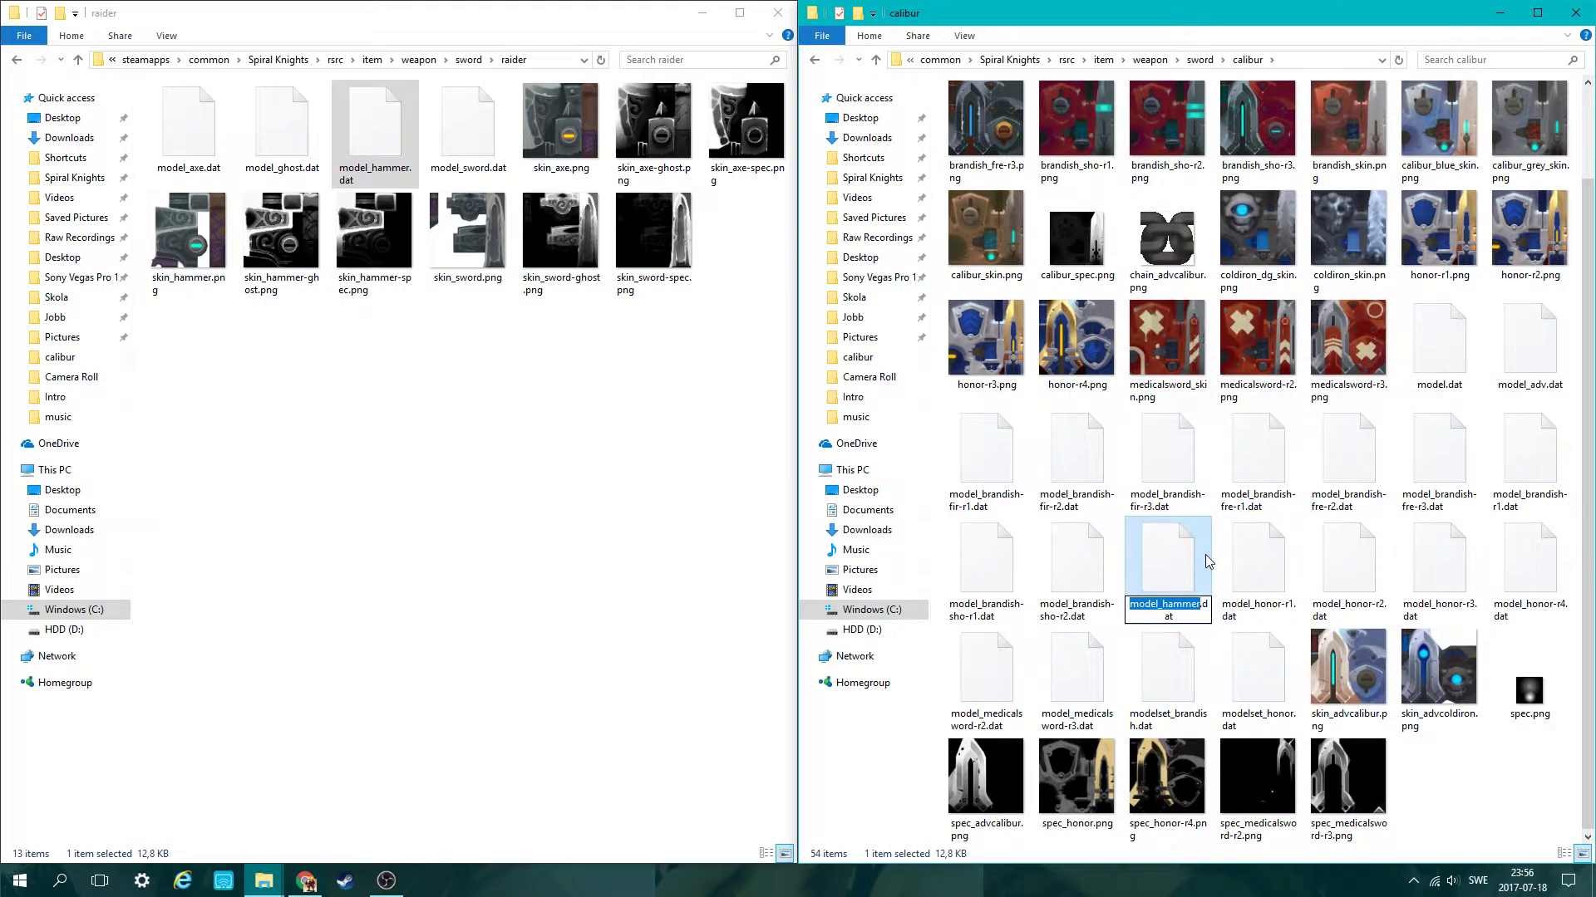
key("ctrl+v")
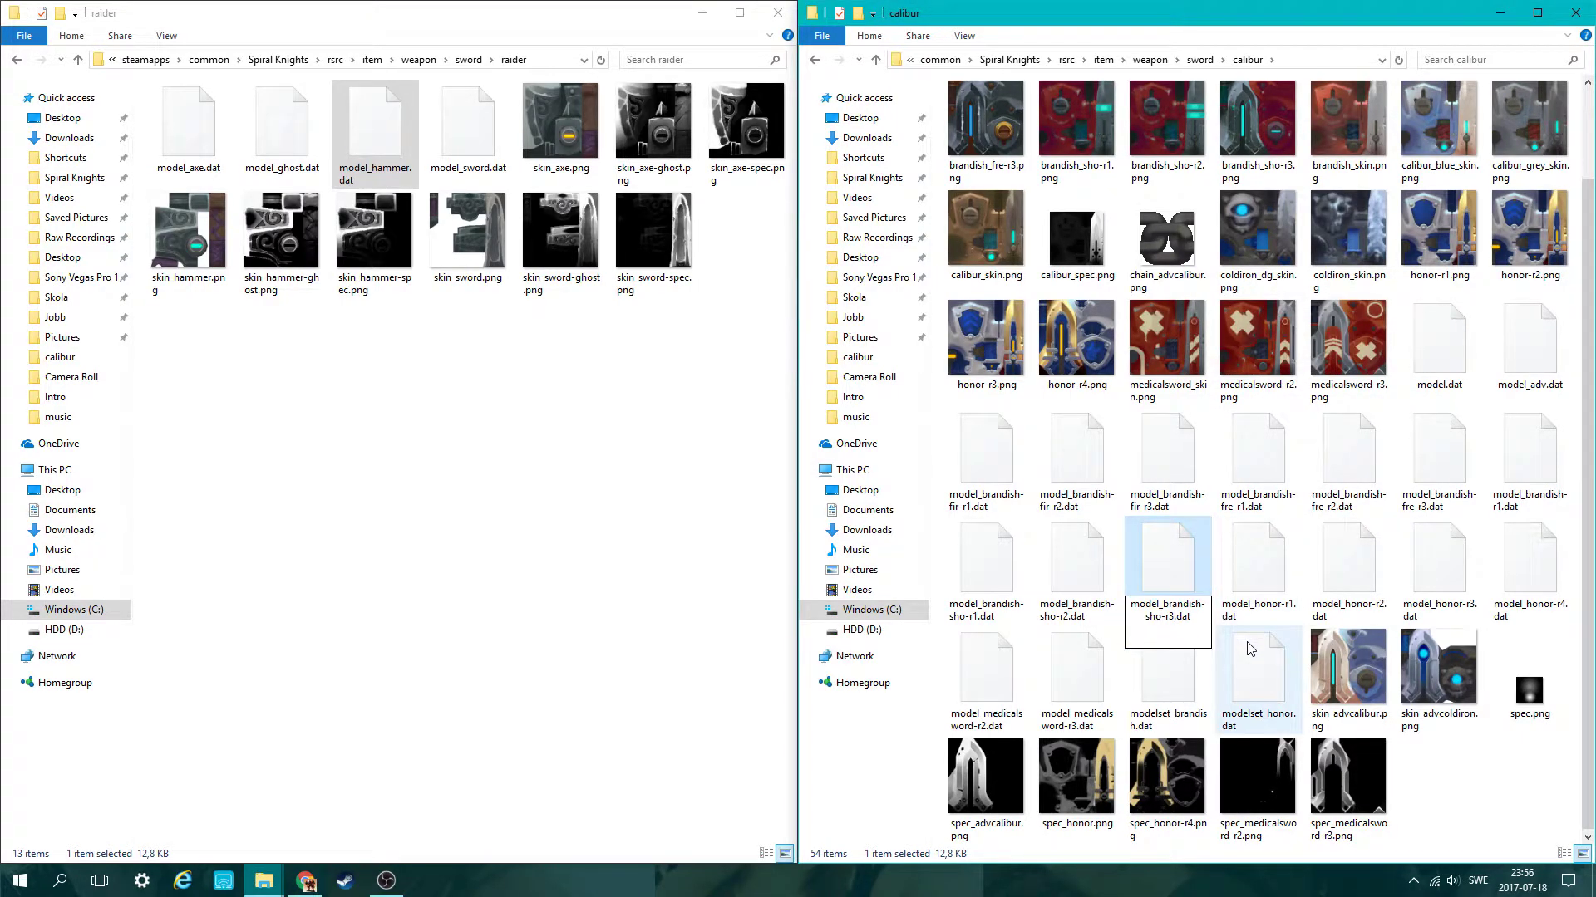
key("Return")
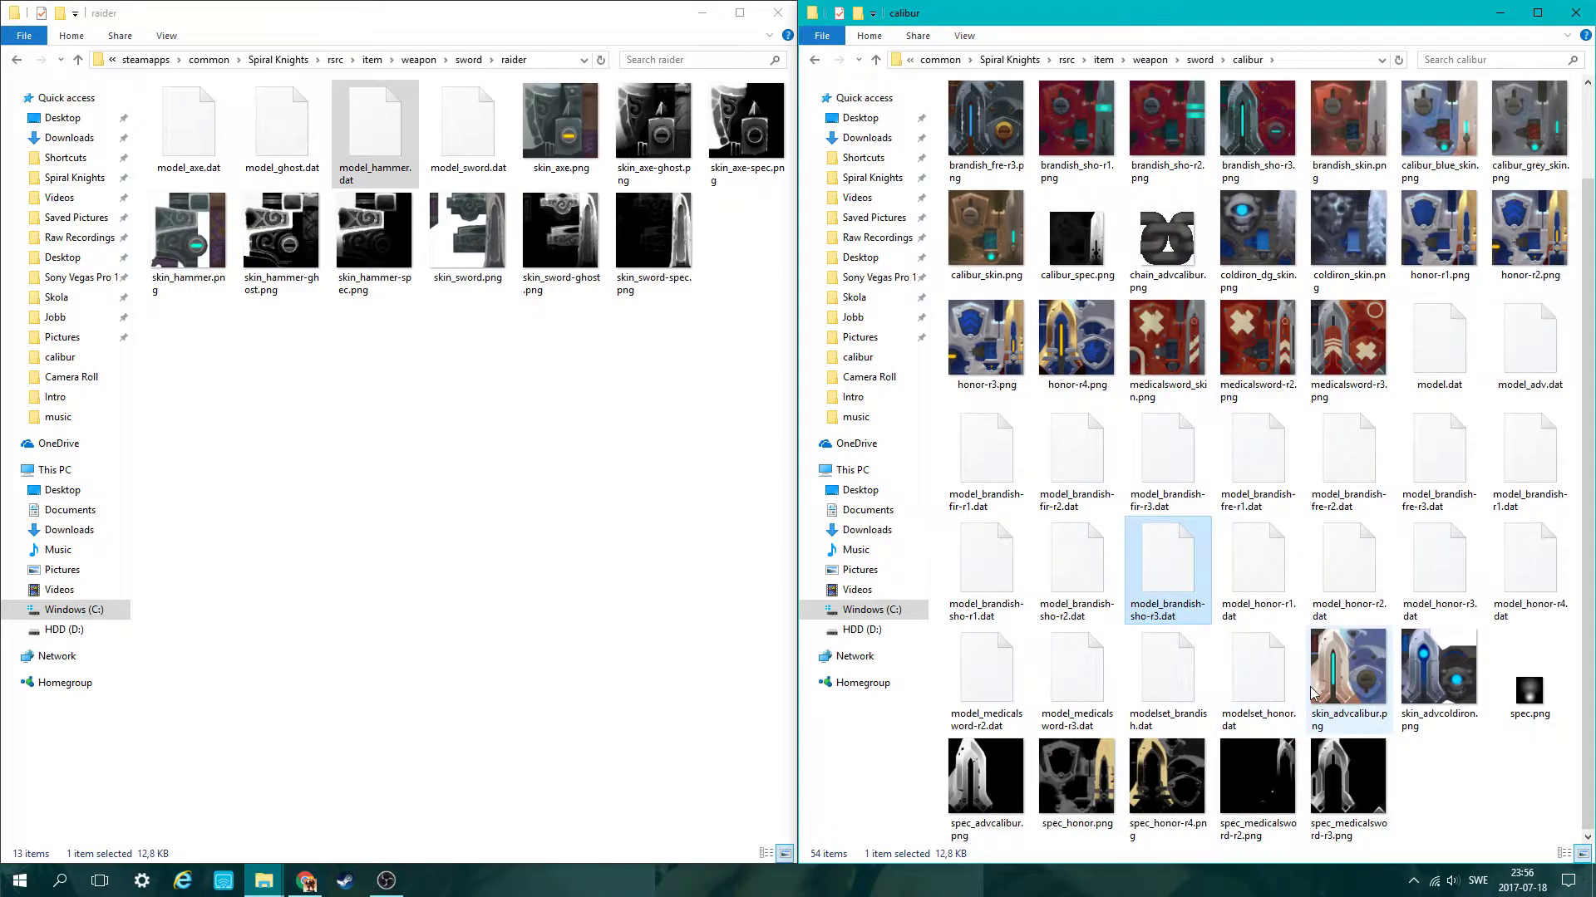
left_click(1443, 779)
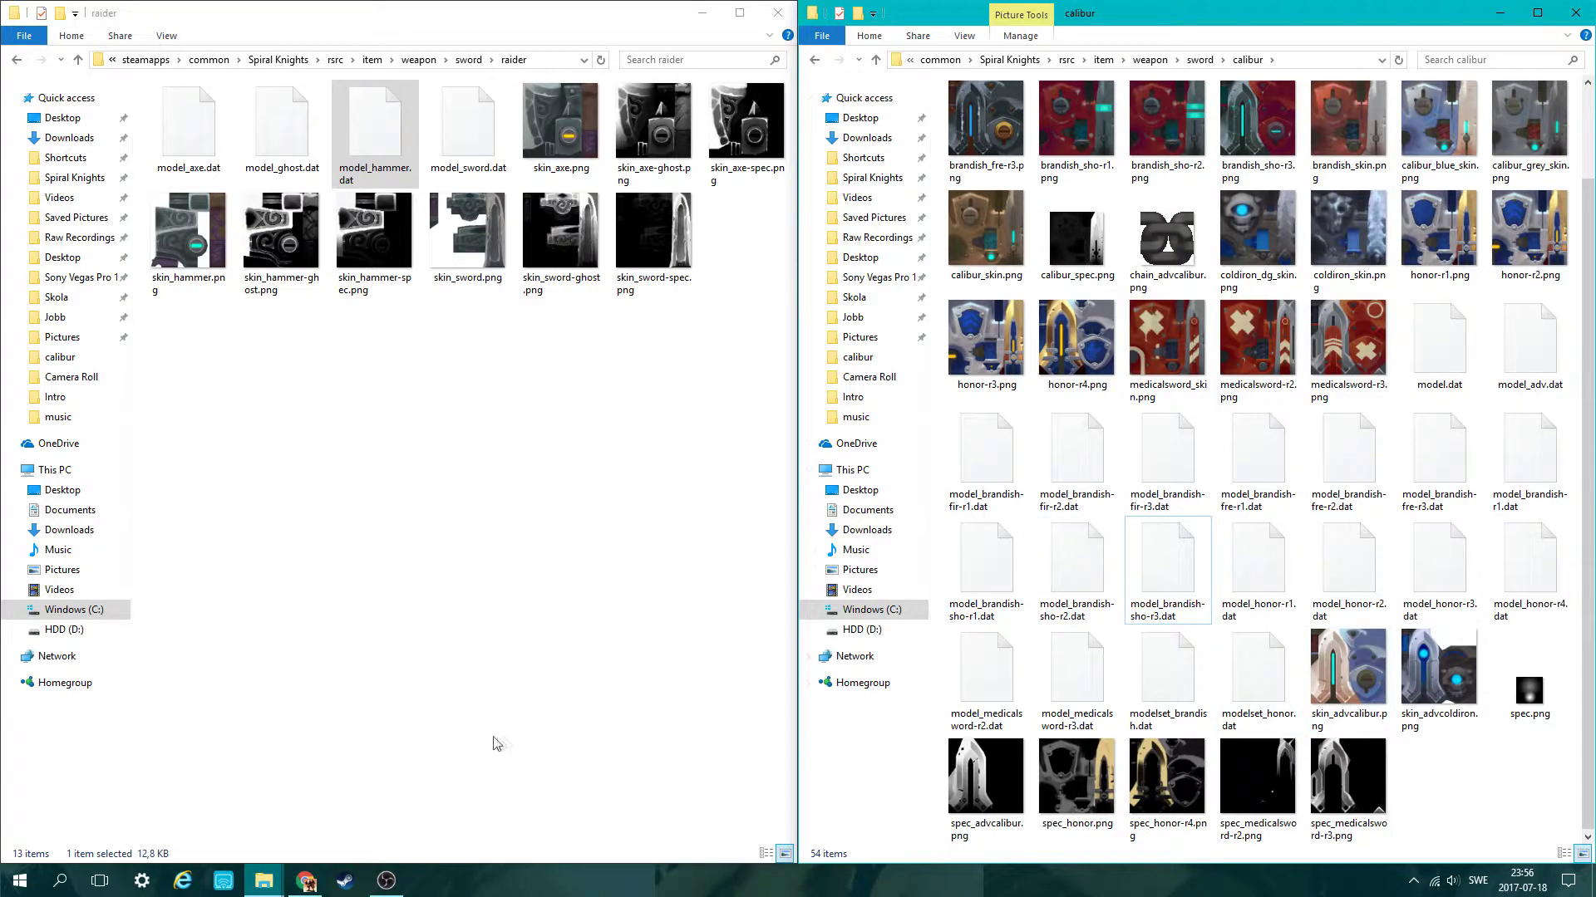
left_click(66, 158)
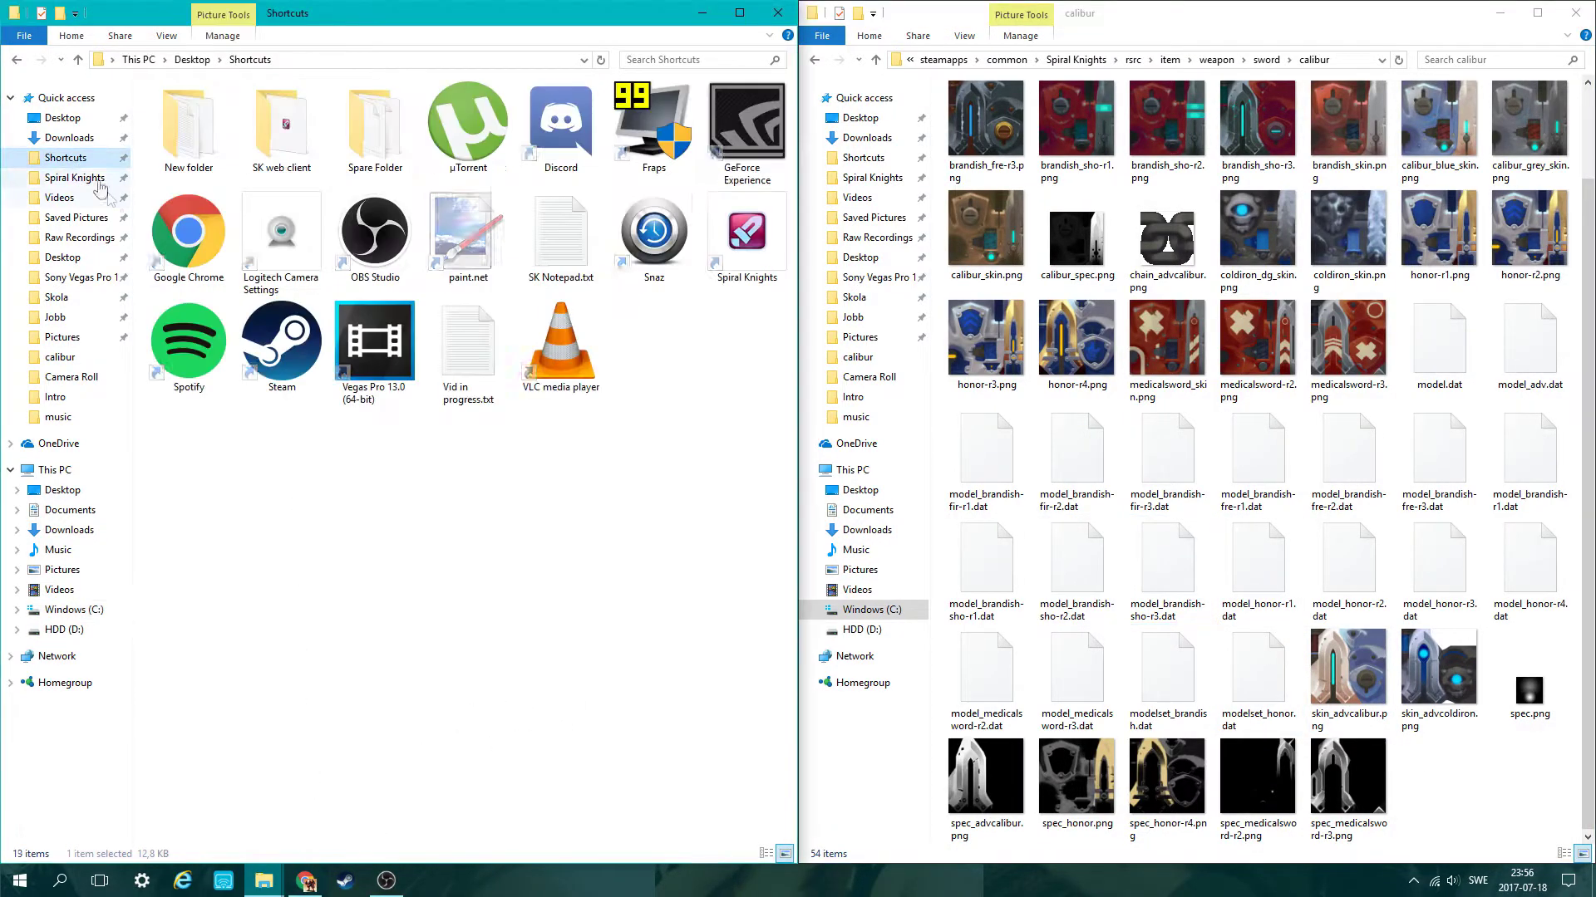
Launch Spiral Knights from its shortcut and enter the Ready Room with the character.
left_click(746, 237)
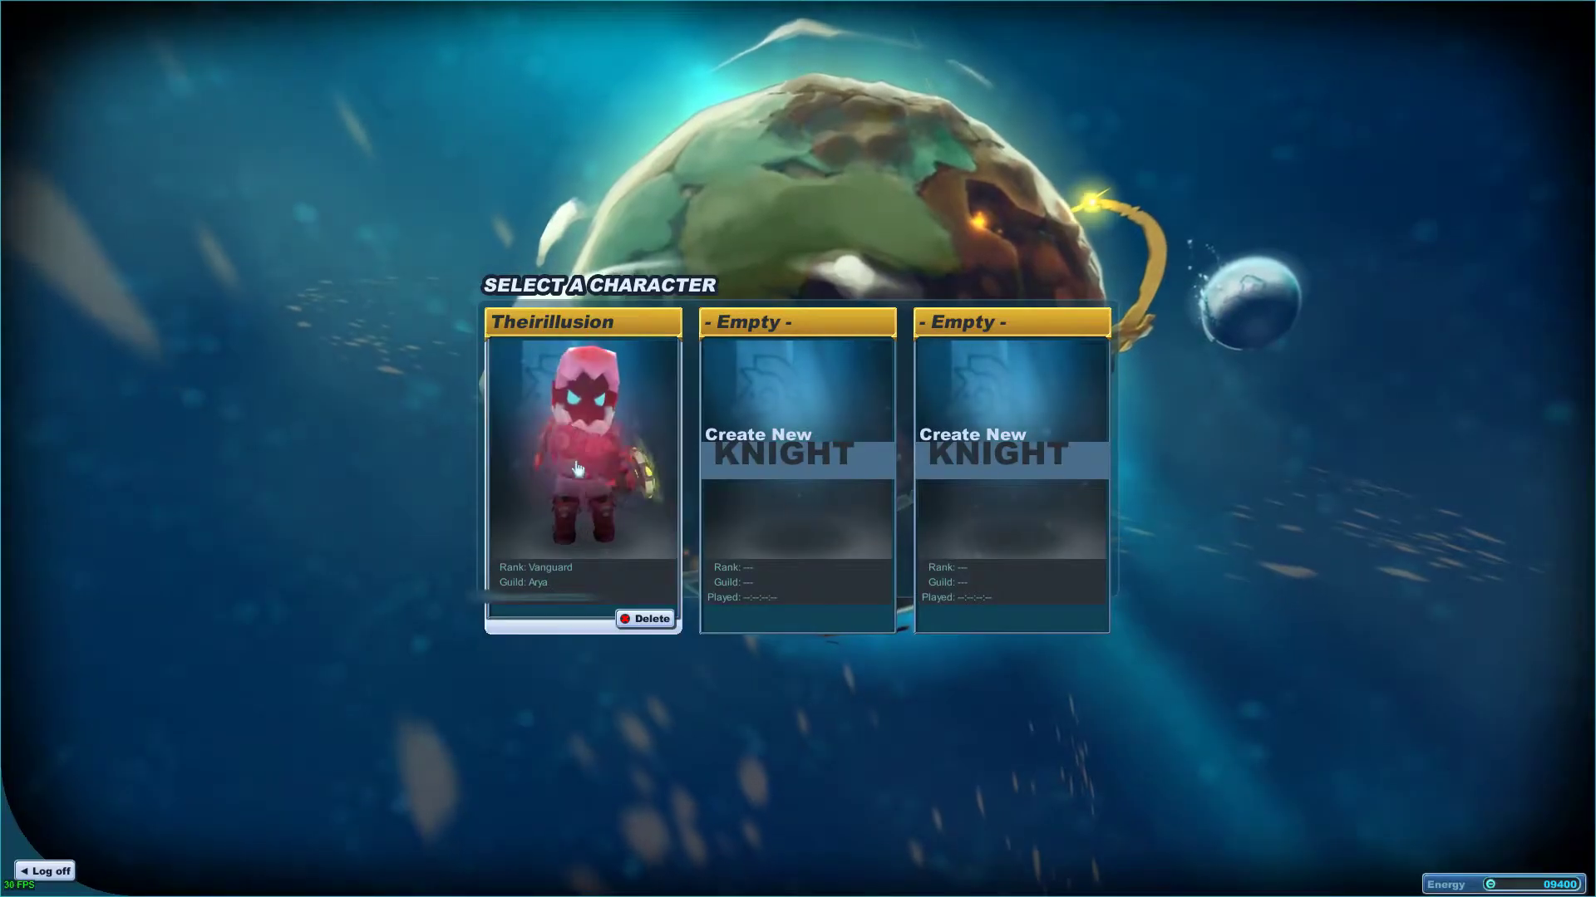
left_click(579, 468)
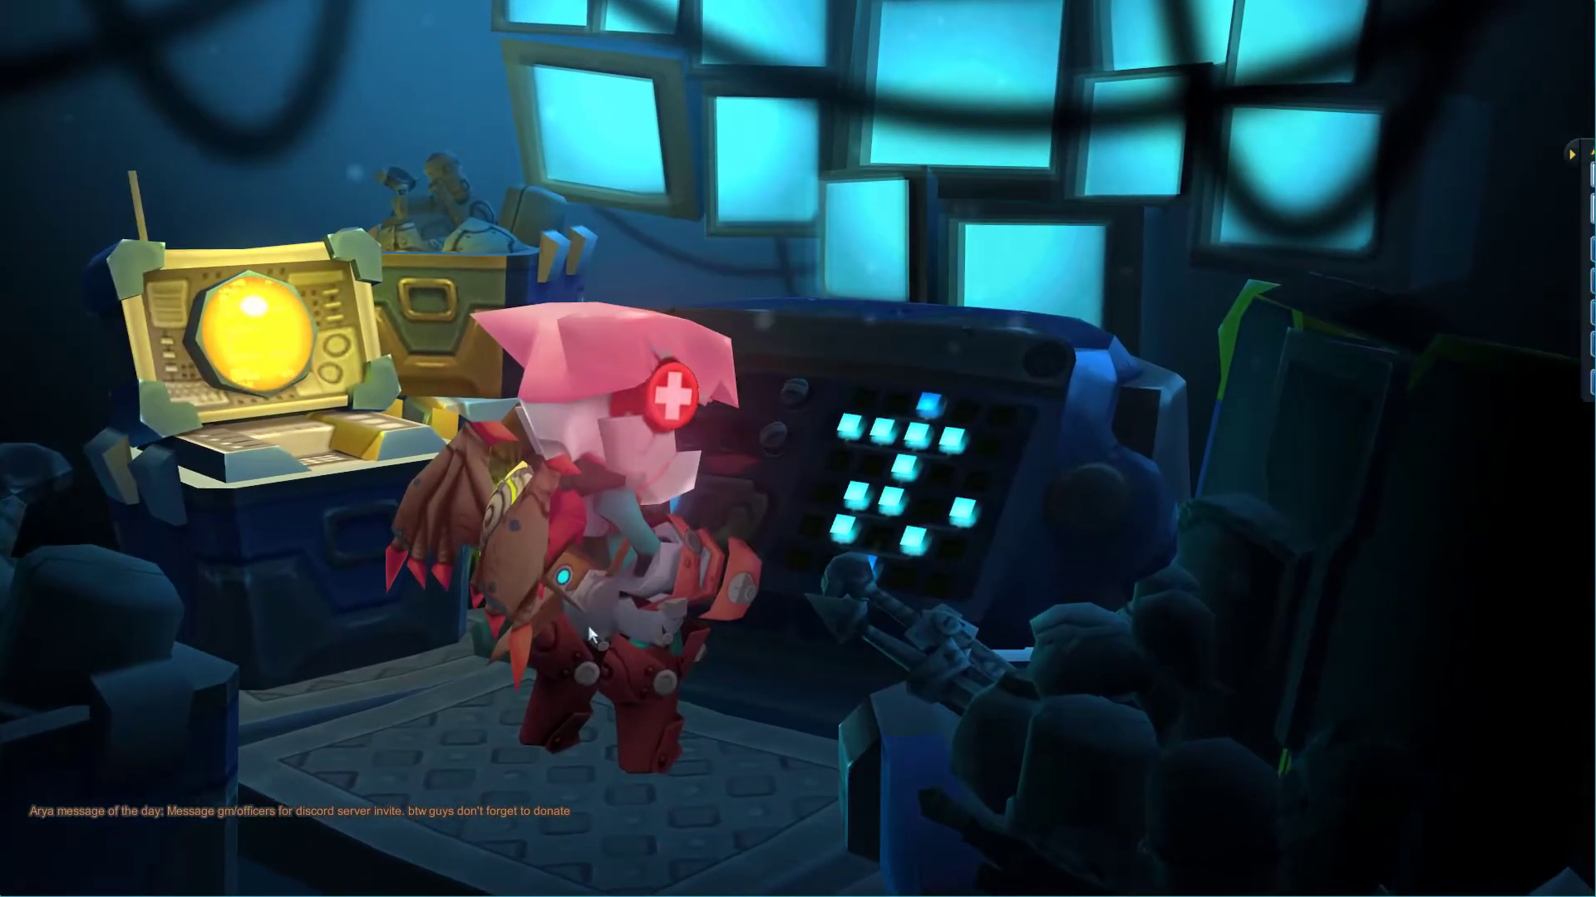
key("Escape")
Set the Video display mode to 1920x1080, apply it and close the options.
left_click(652, 333)
left_click(796, 454)
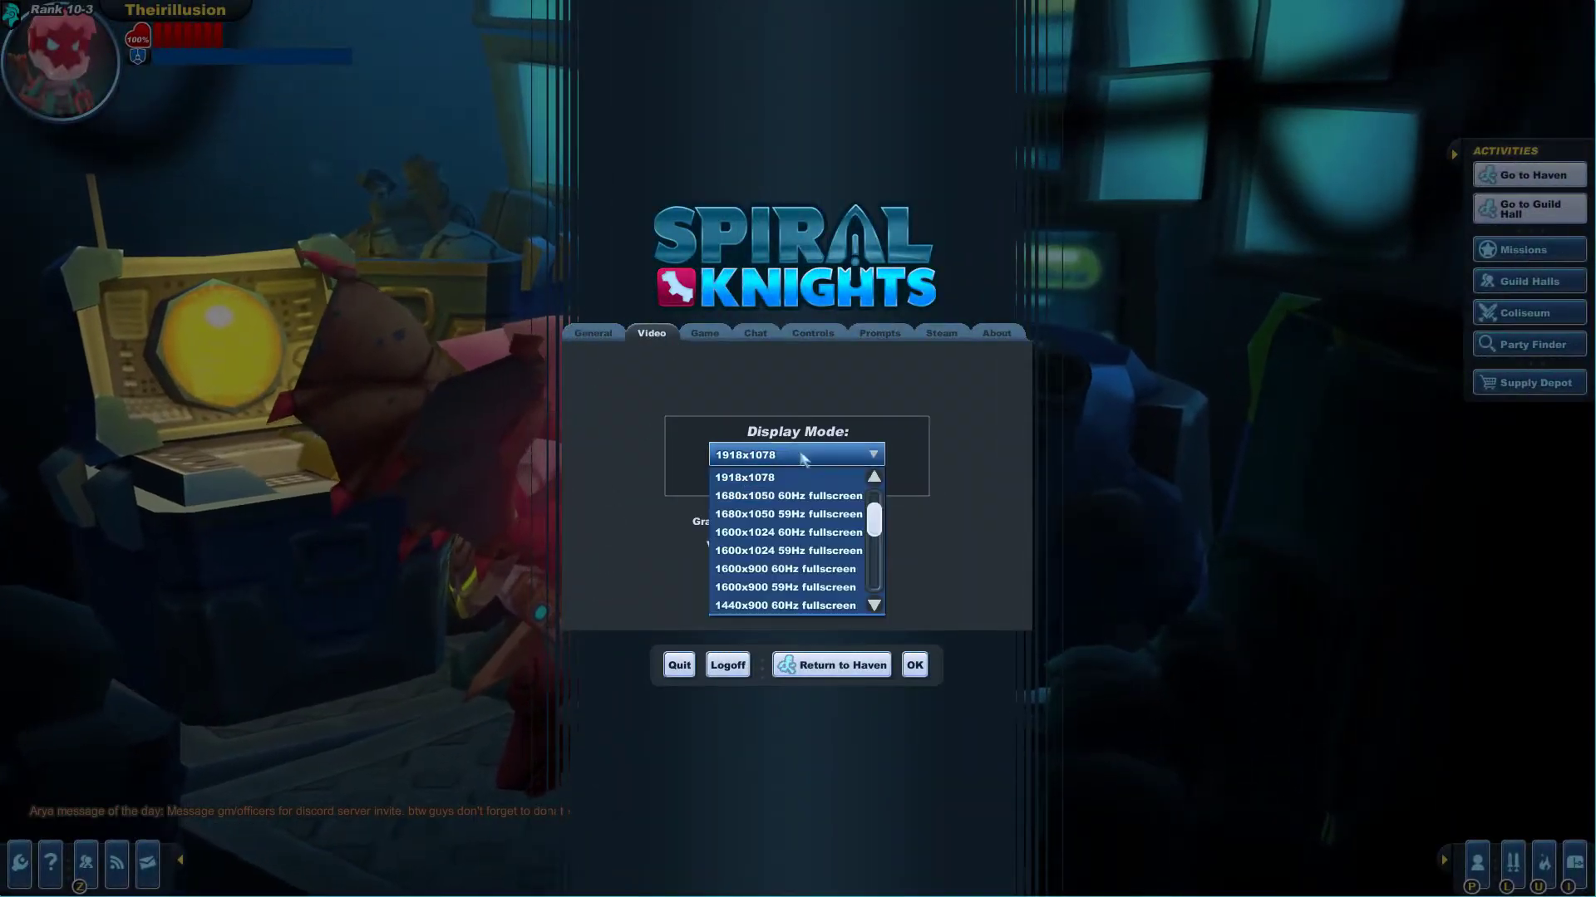
scroll(796, 570, "down", 3)
left_click(796, 565)
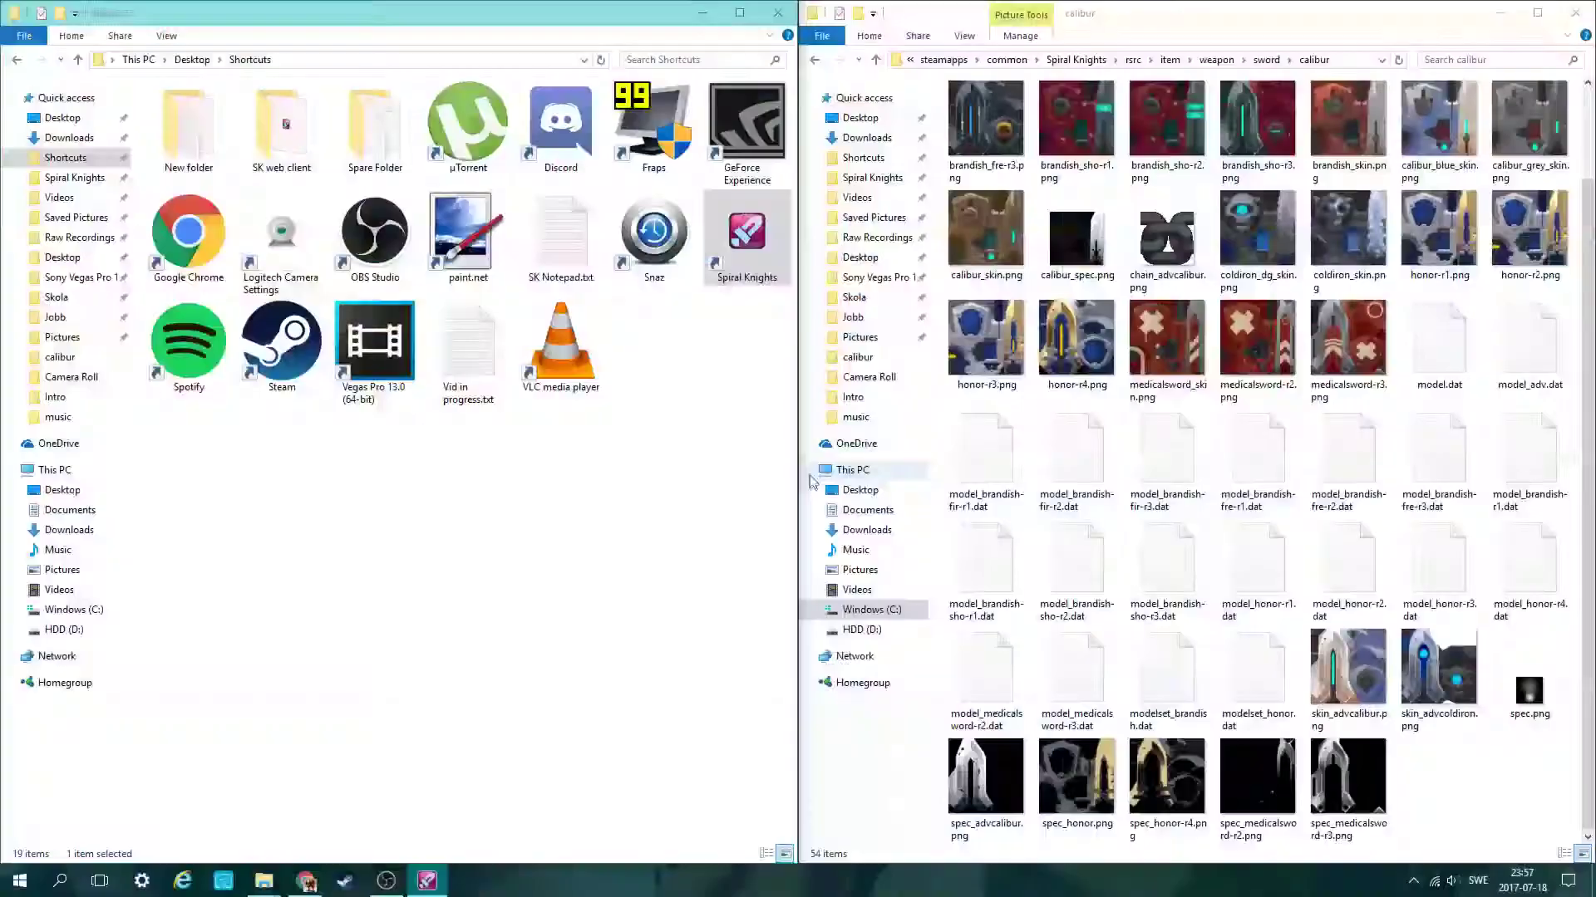
left_click(790, 457)
scroll(790, 515, "up", 4)
left_click(778, 498)
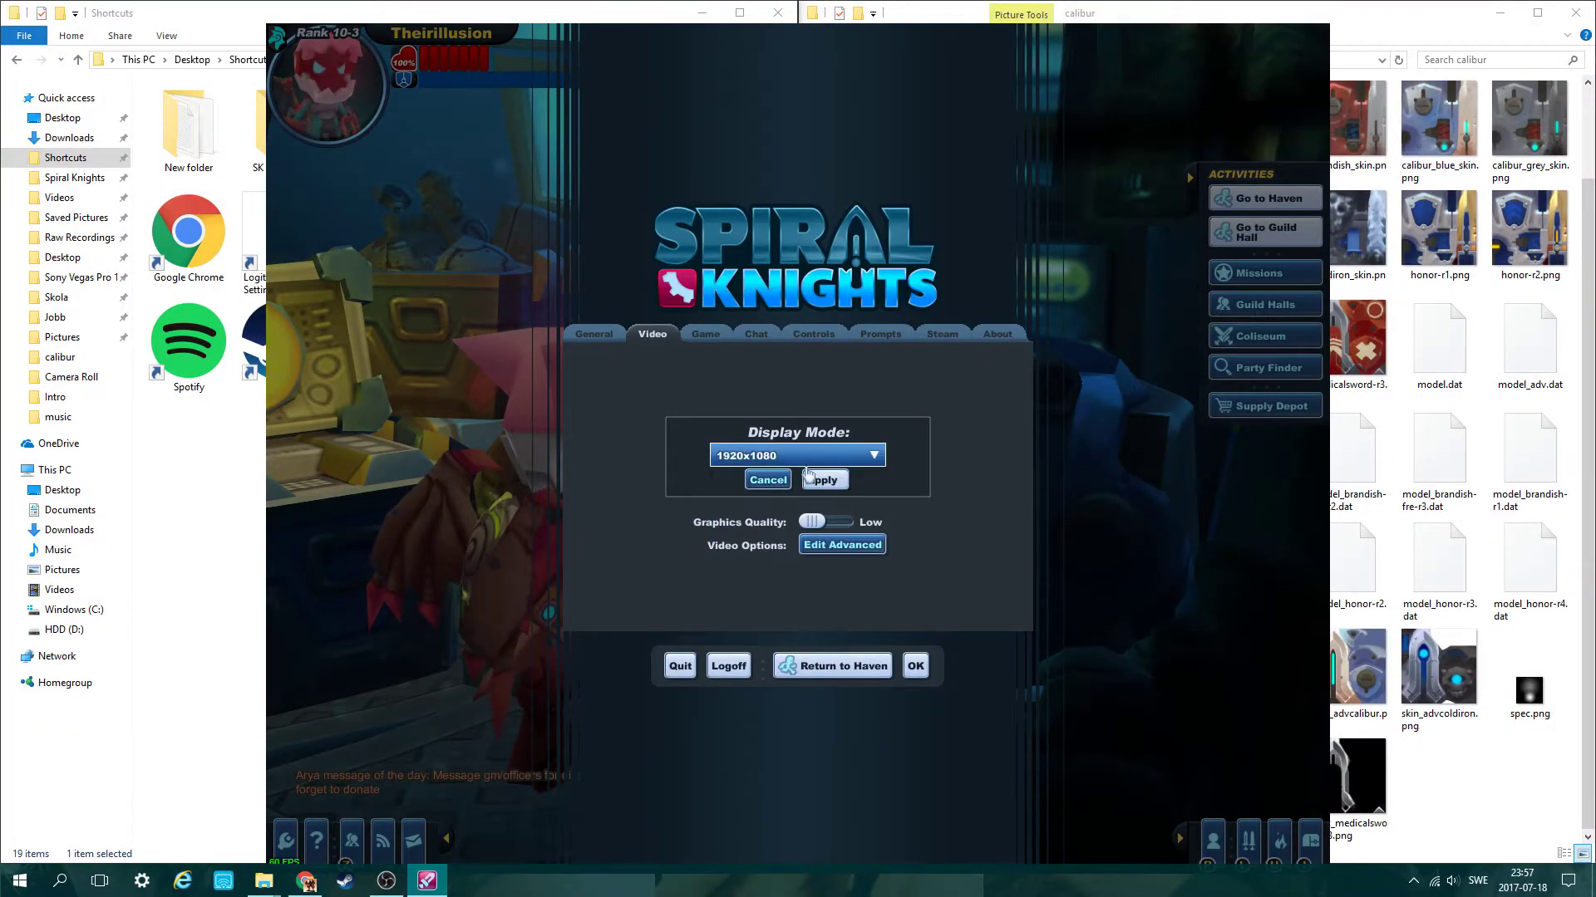
left_click(811, 479)
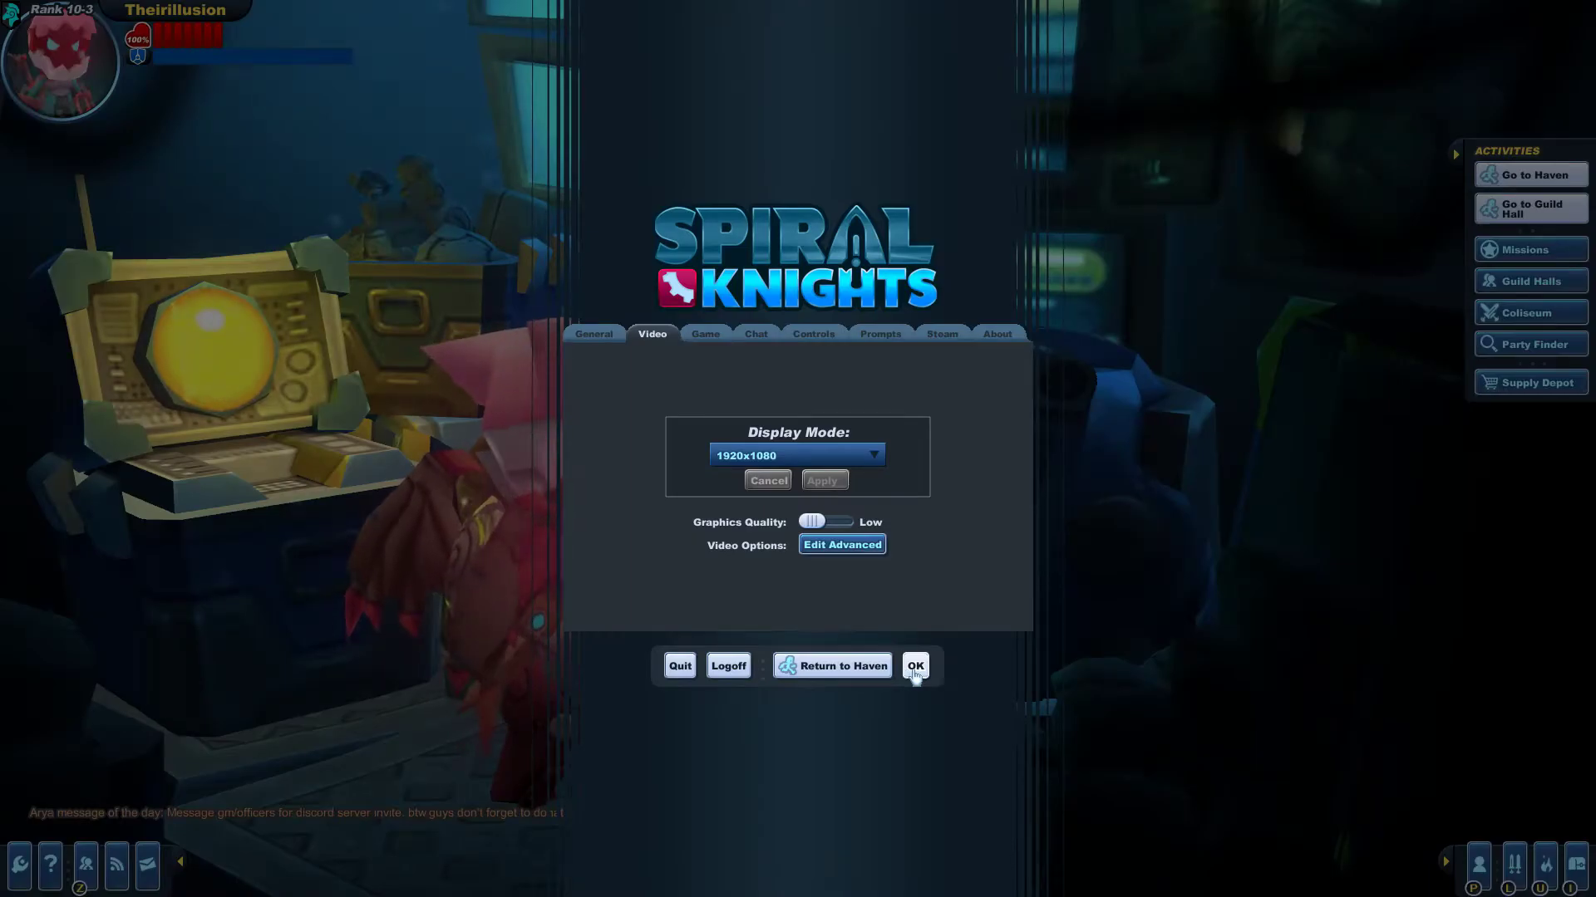
left_click(915, 671)
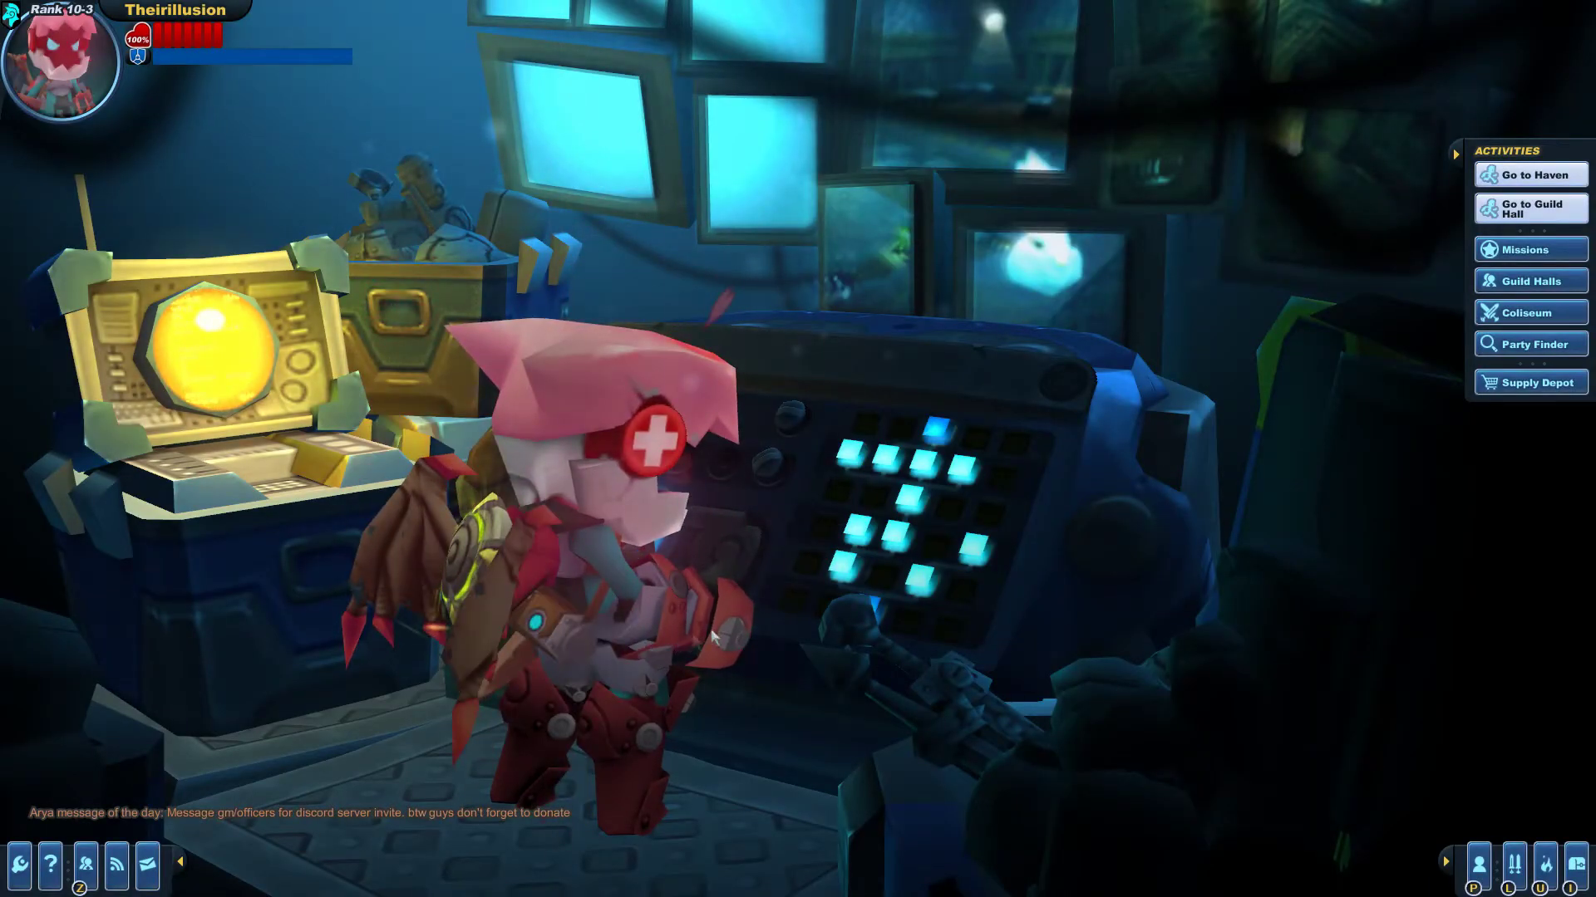
Start the Ghosts in the Machine mission from the Missions window.
key("m")
left_click(1072, 470)
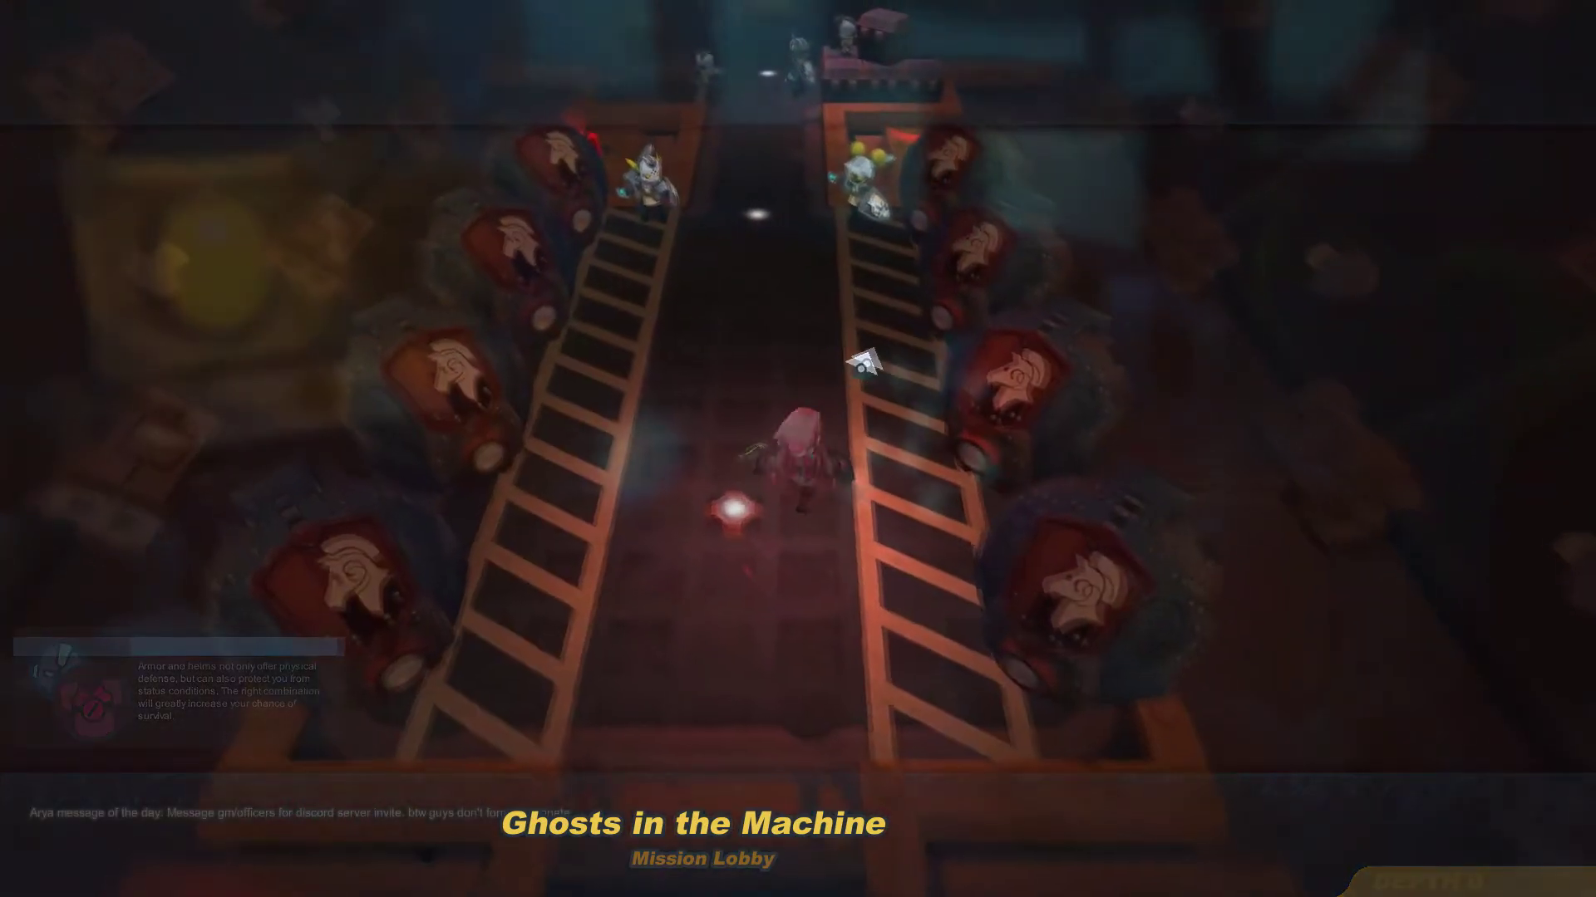
key("p")
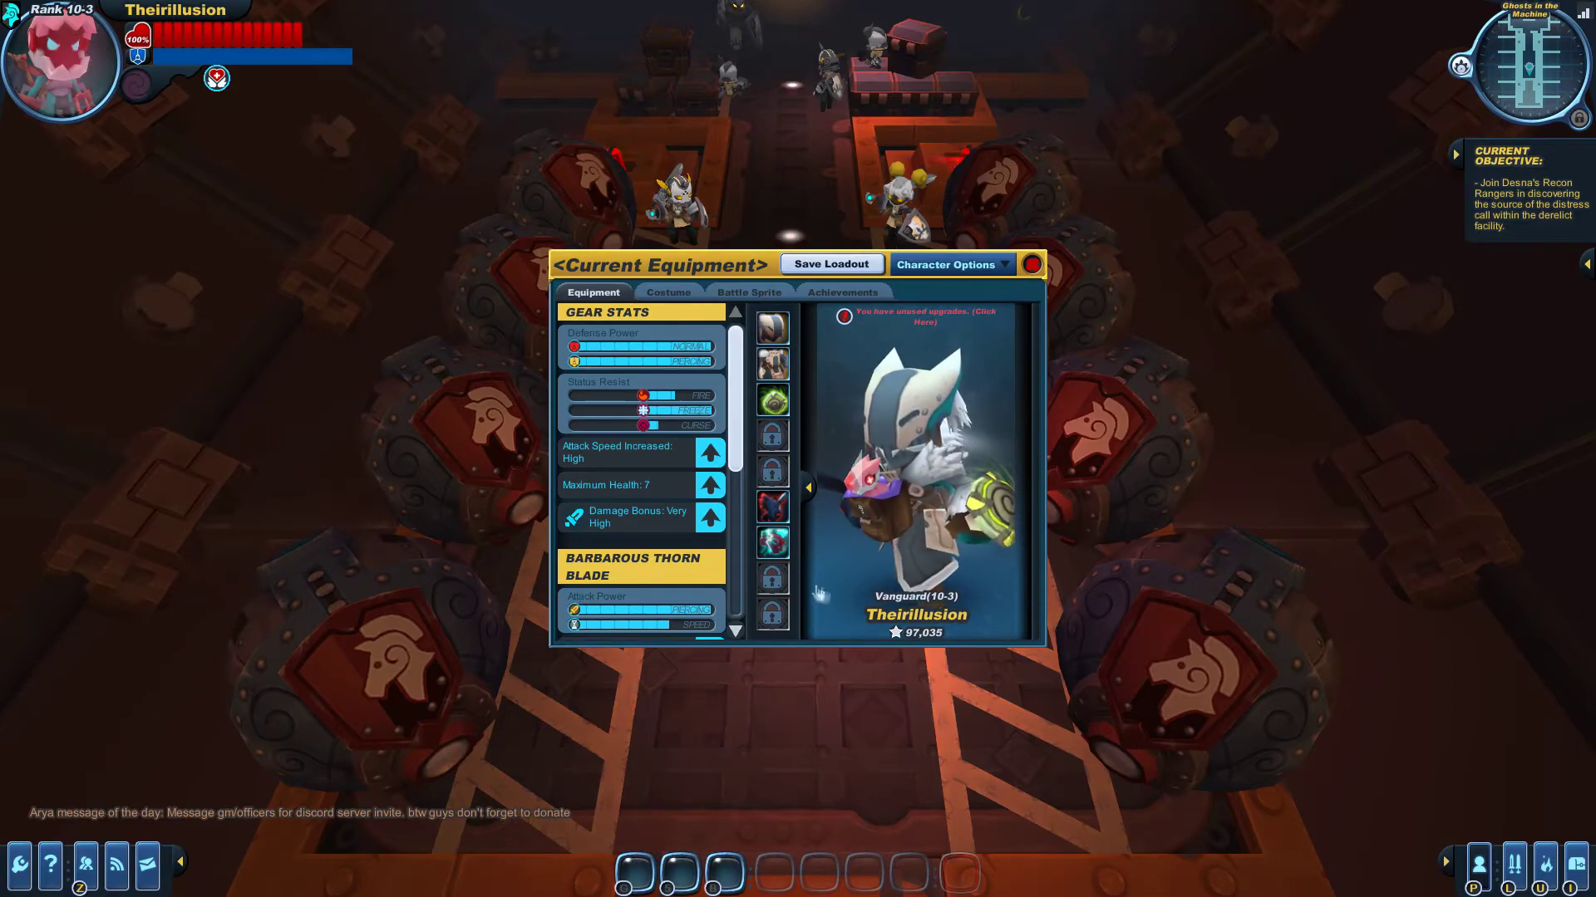
key("i")
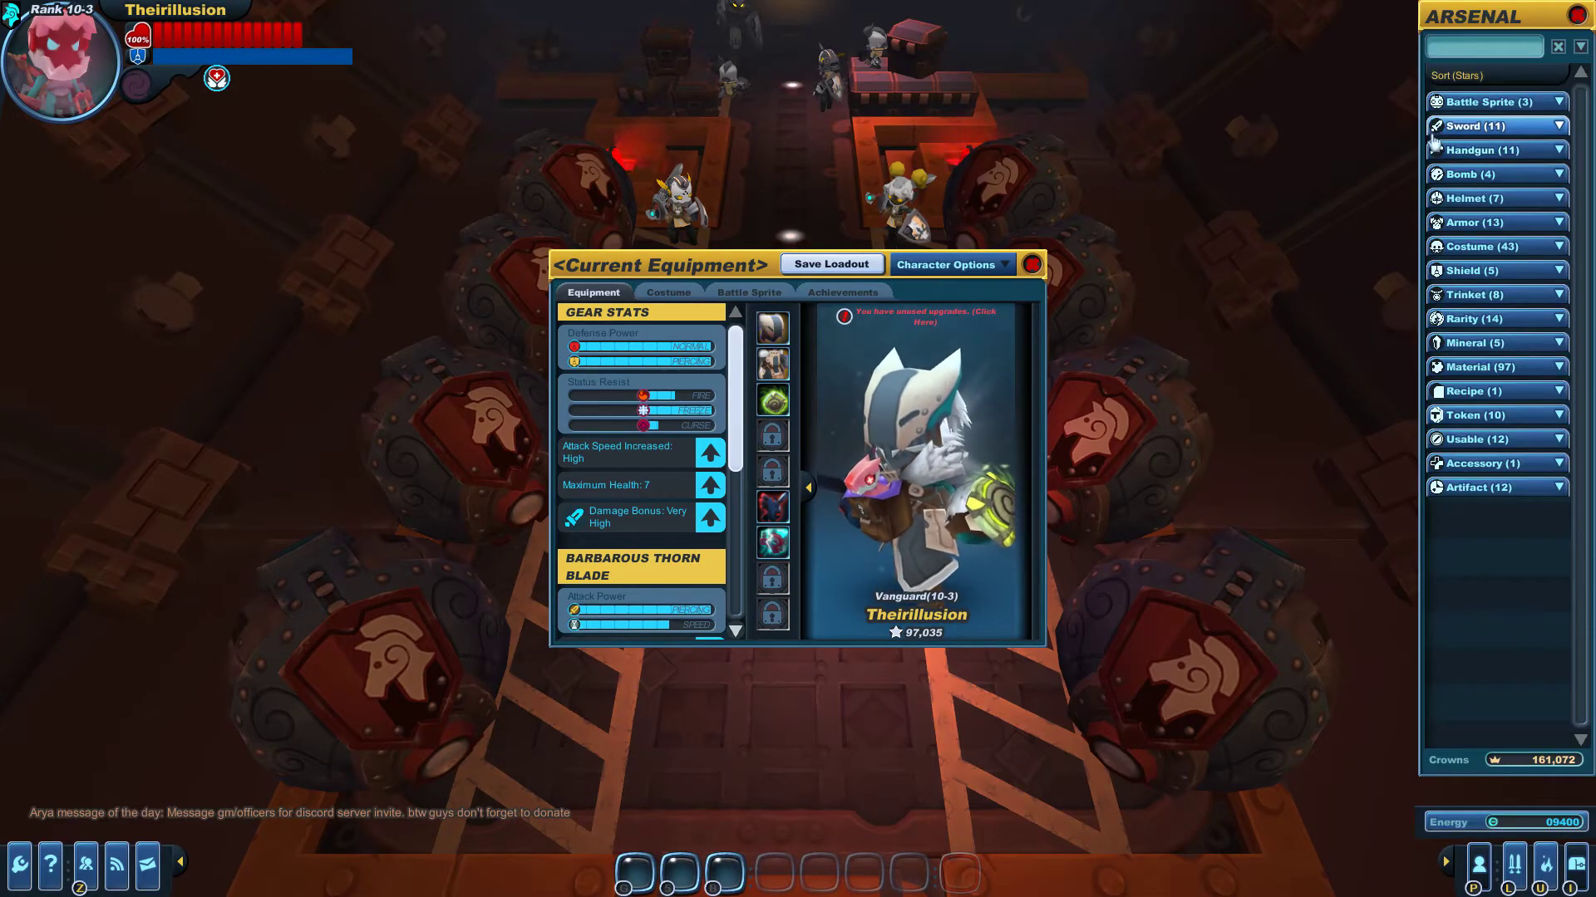
left_click(1483, 126)
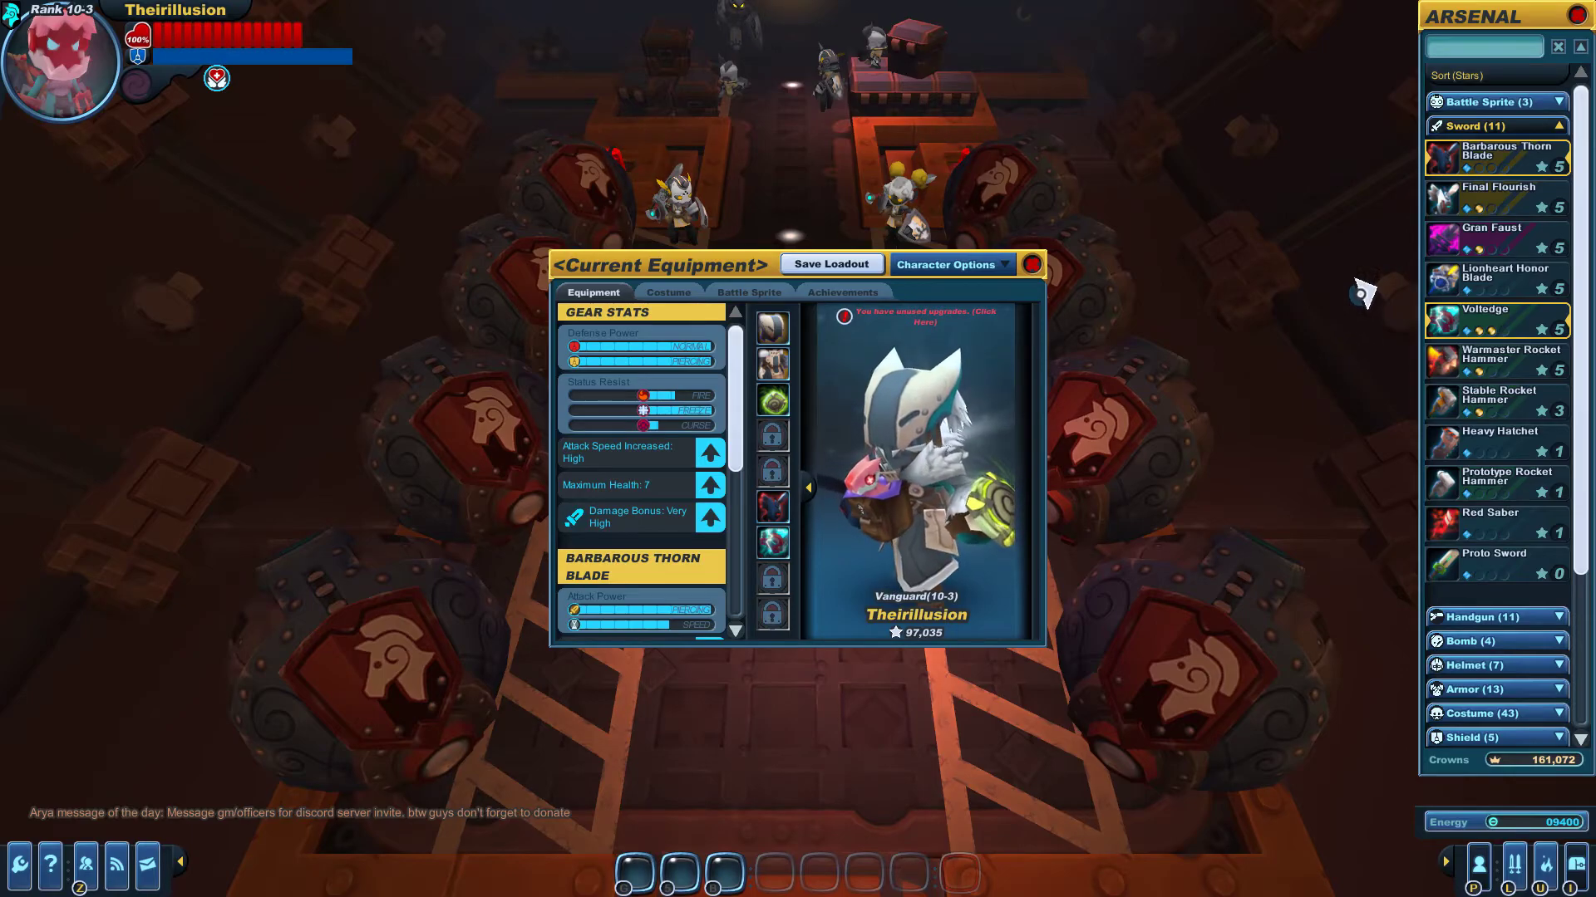
key("i")
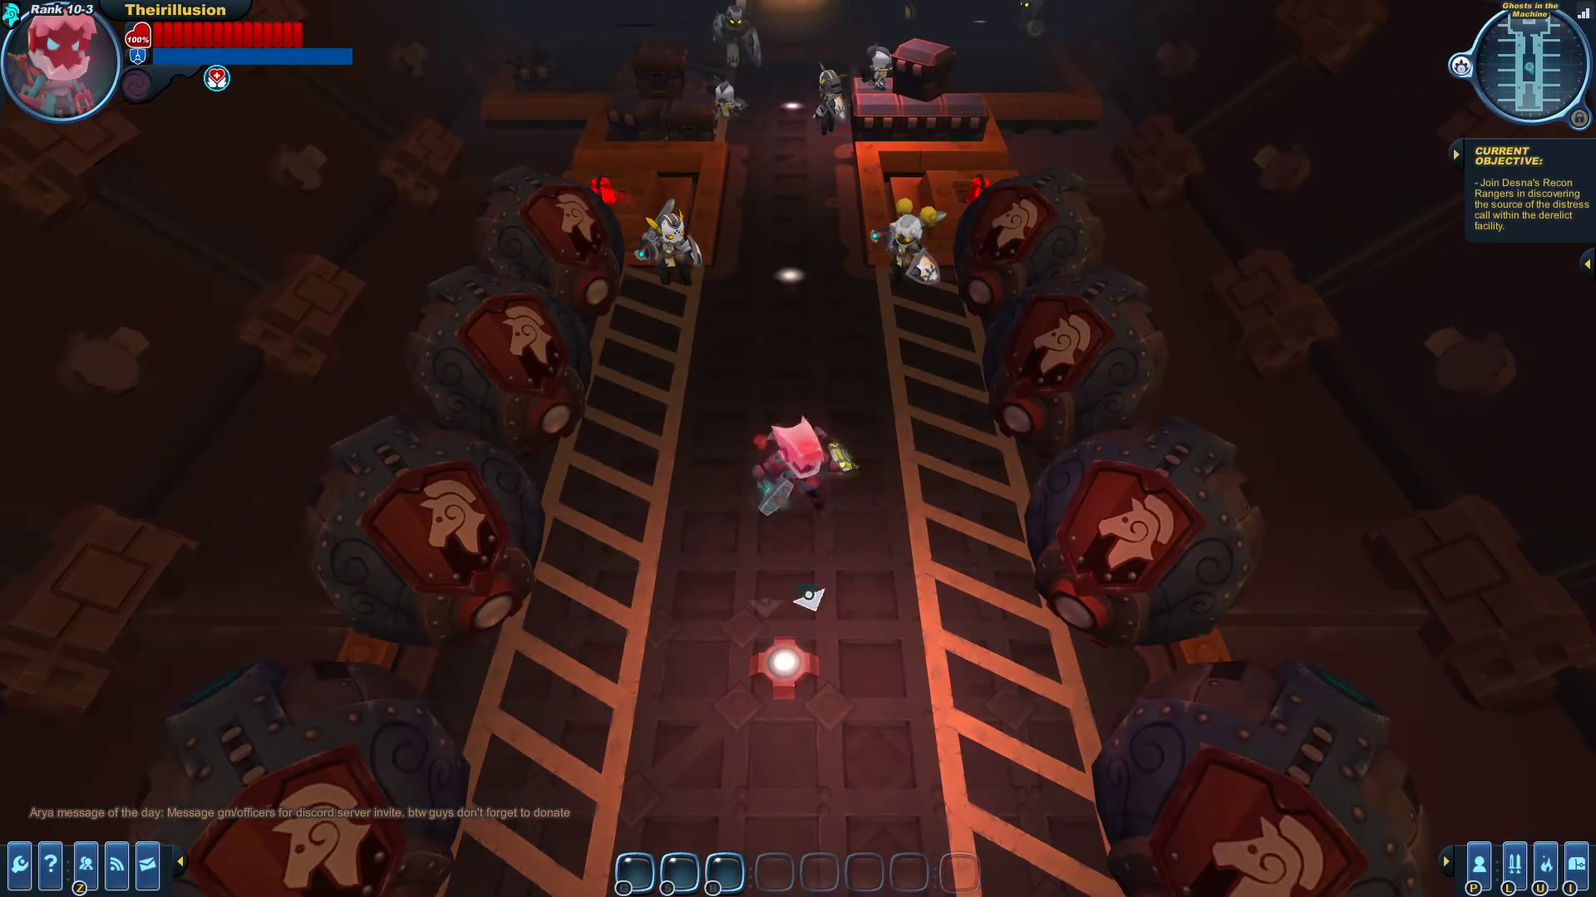
key("a")
Run the knight along the corridor while charging the Voltedge, then release the charged attack.
key("w")
left_click(743, 359)
key("s")
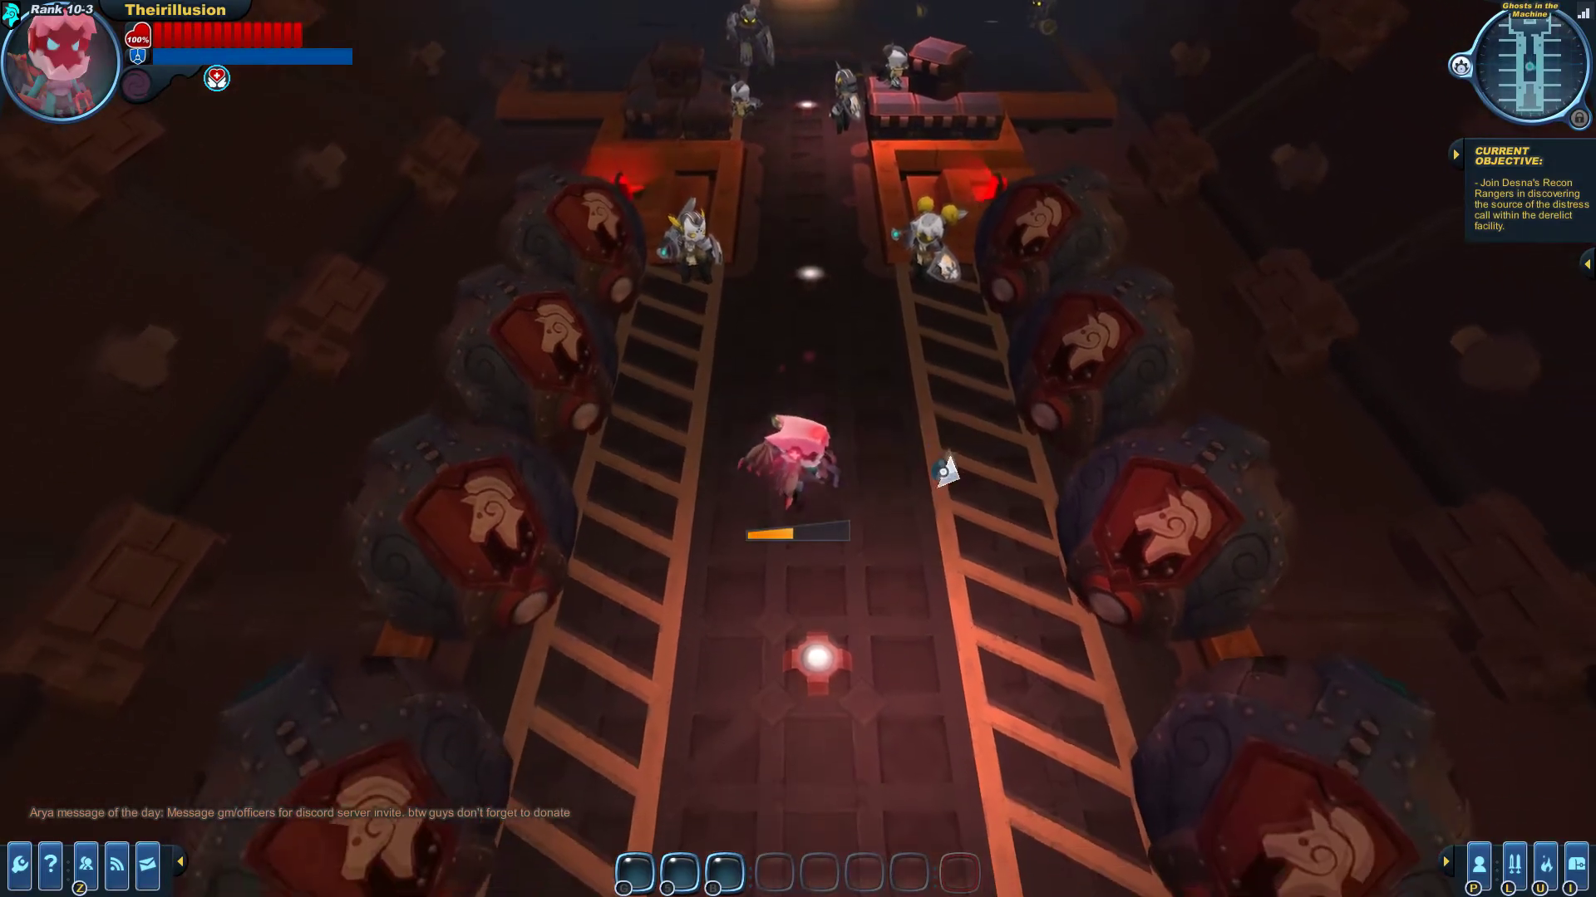
key("w")
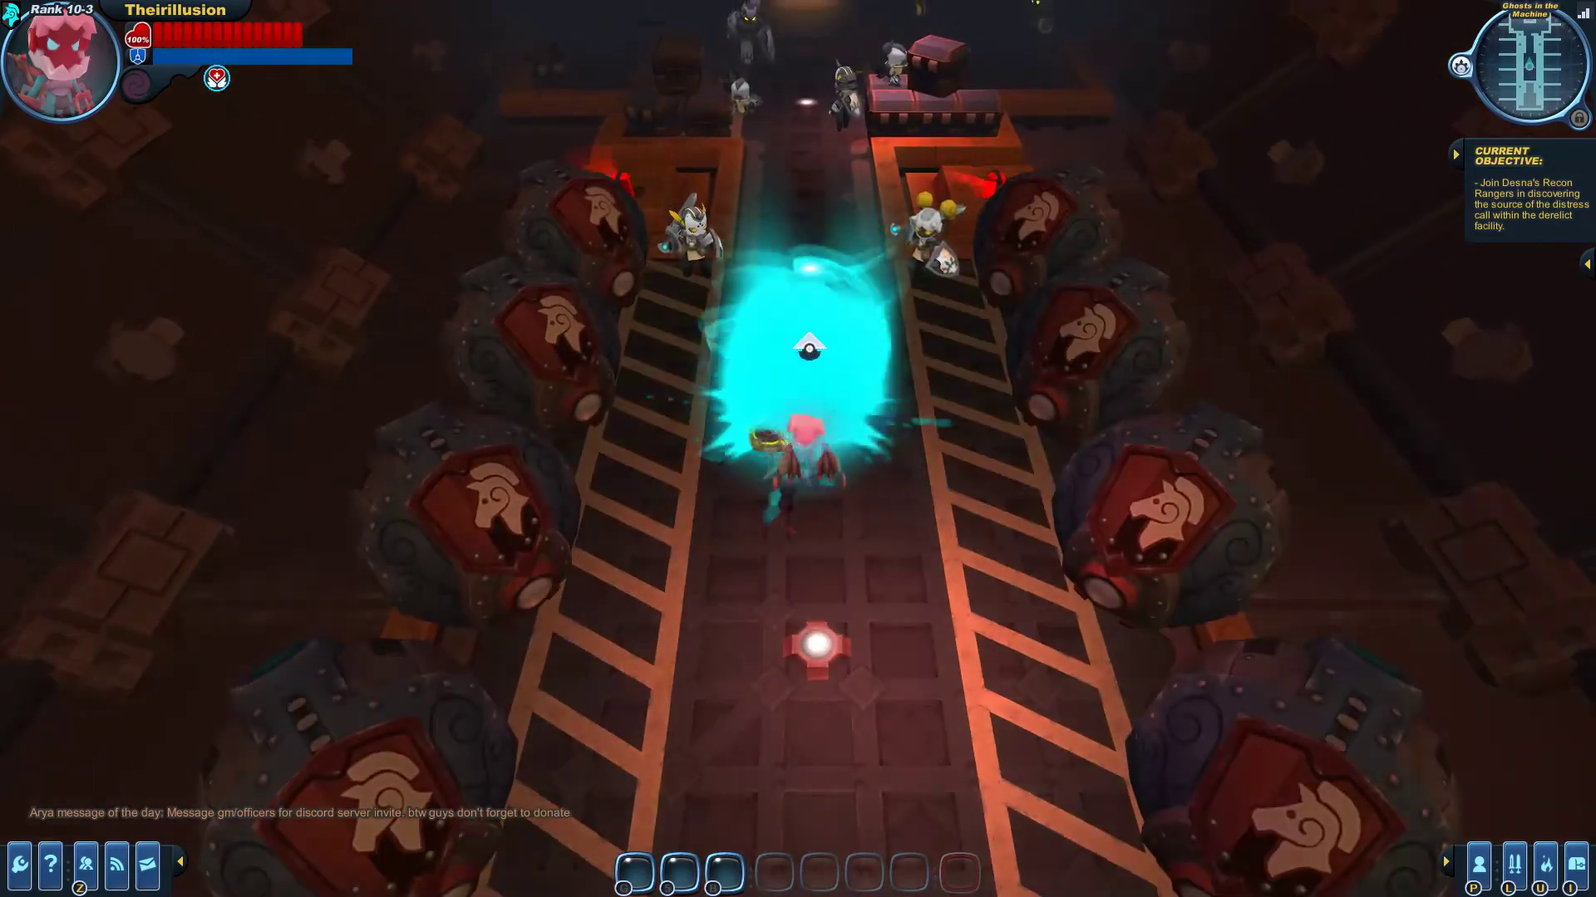
key("d")
left_click(819, 694)
Swing the hammer-skinned Voltedge several times, then run up the corridor.
left_click(890, 659)
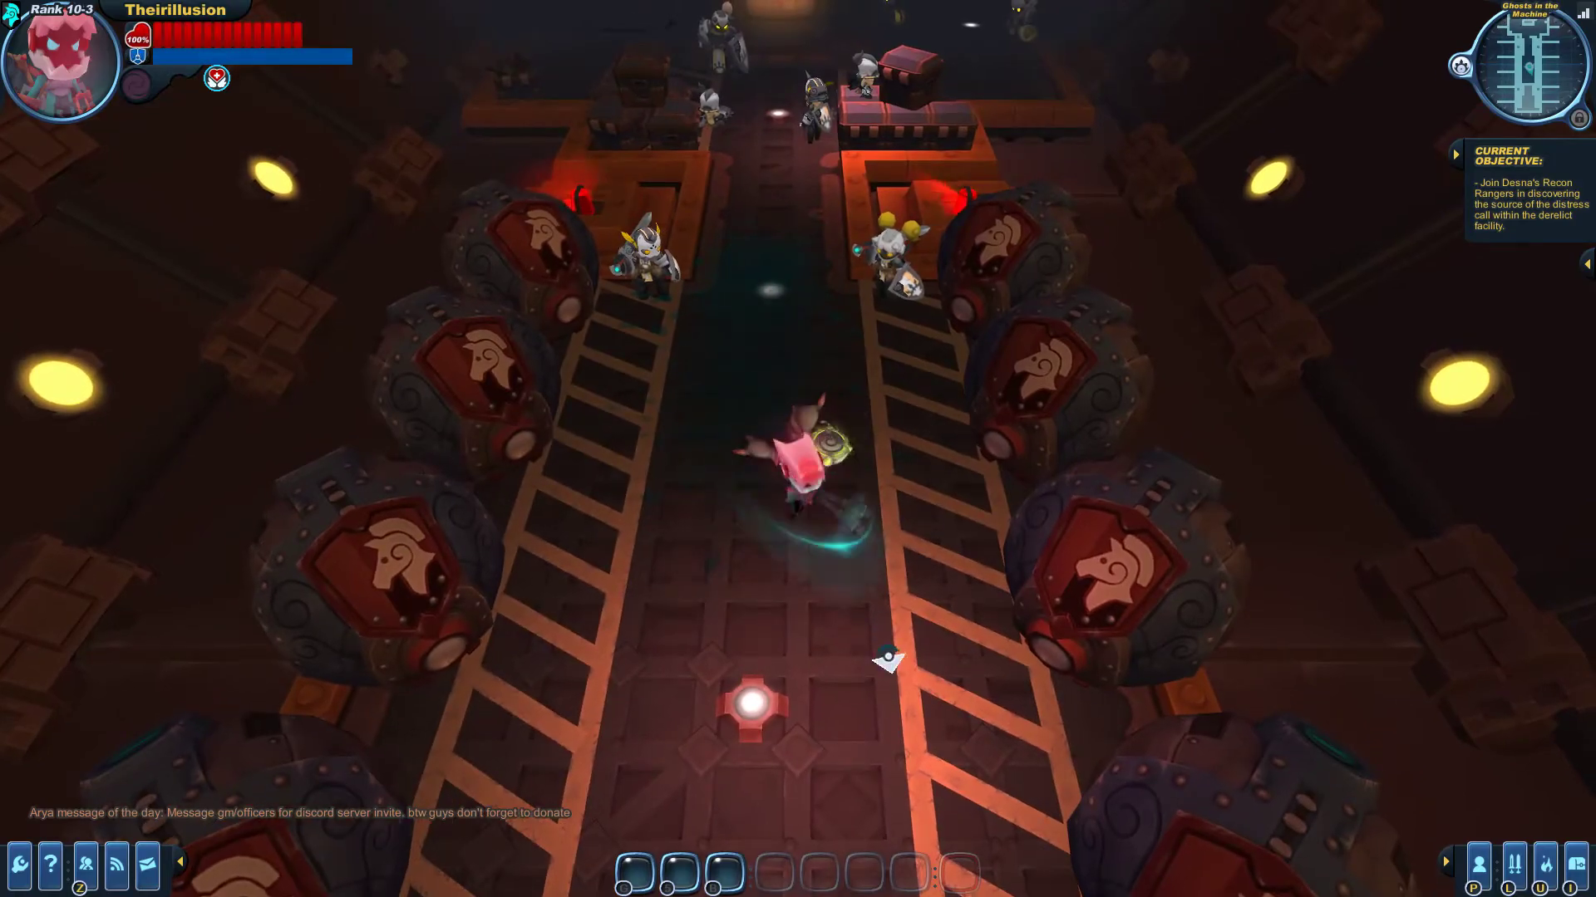
key("a")
key("d")
left_click(804, 680)
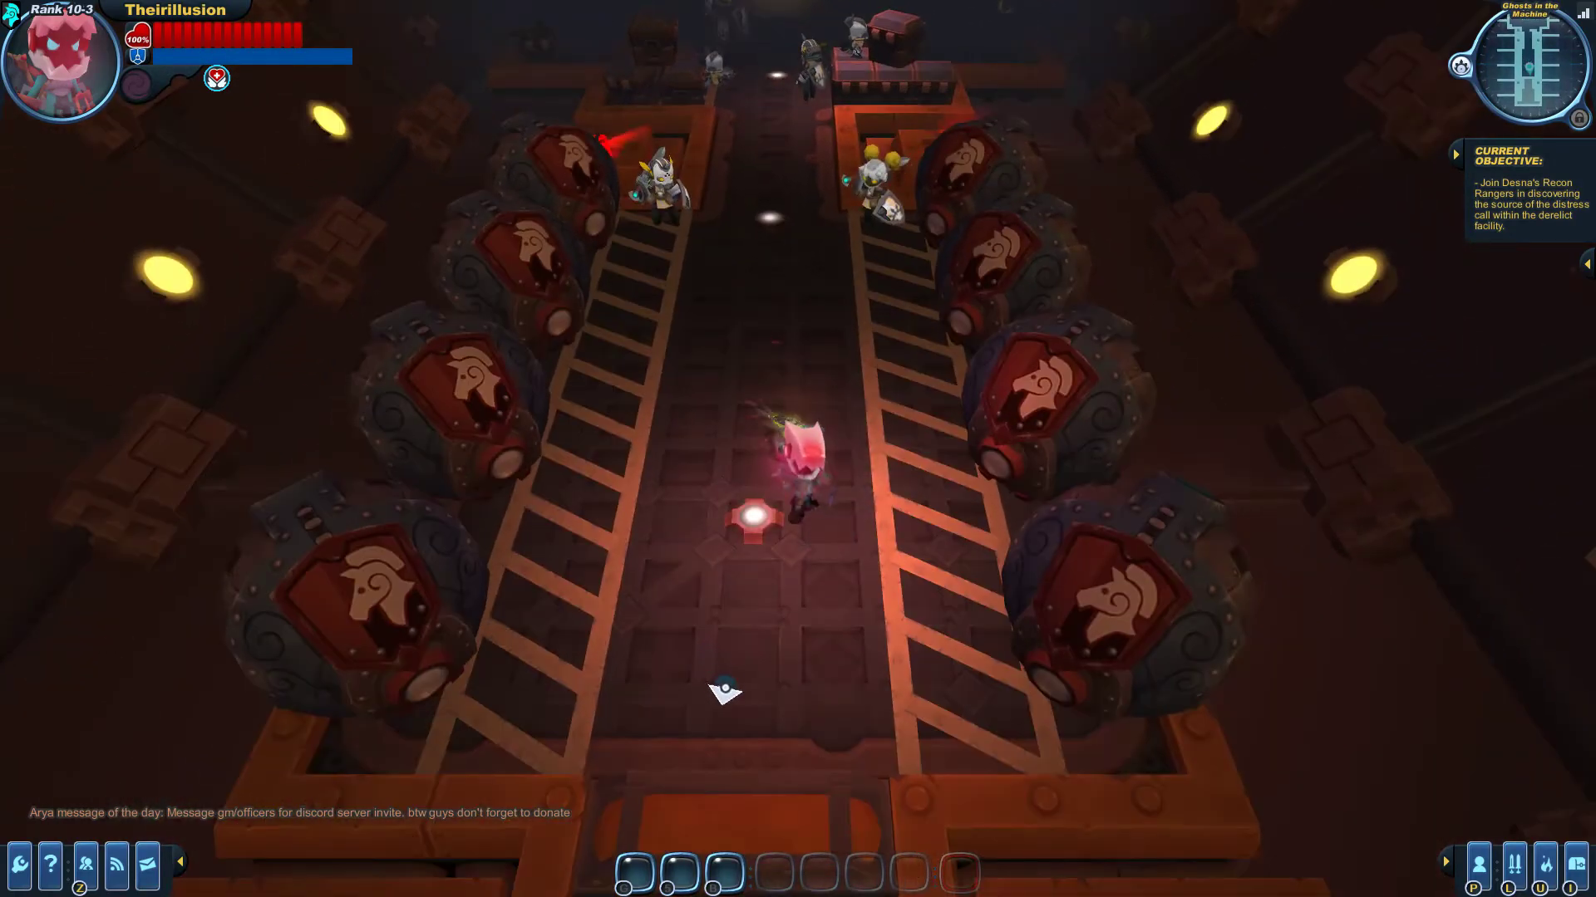
left_click(645, 442)
left_click(830, 296)
key("w")
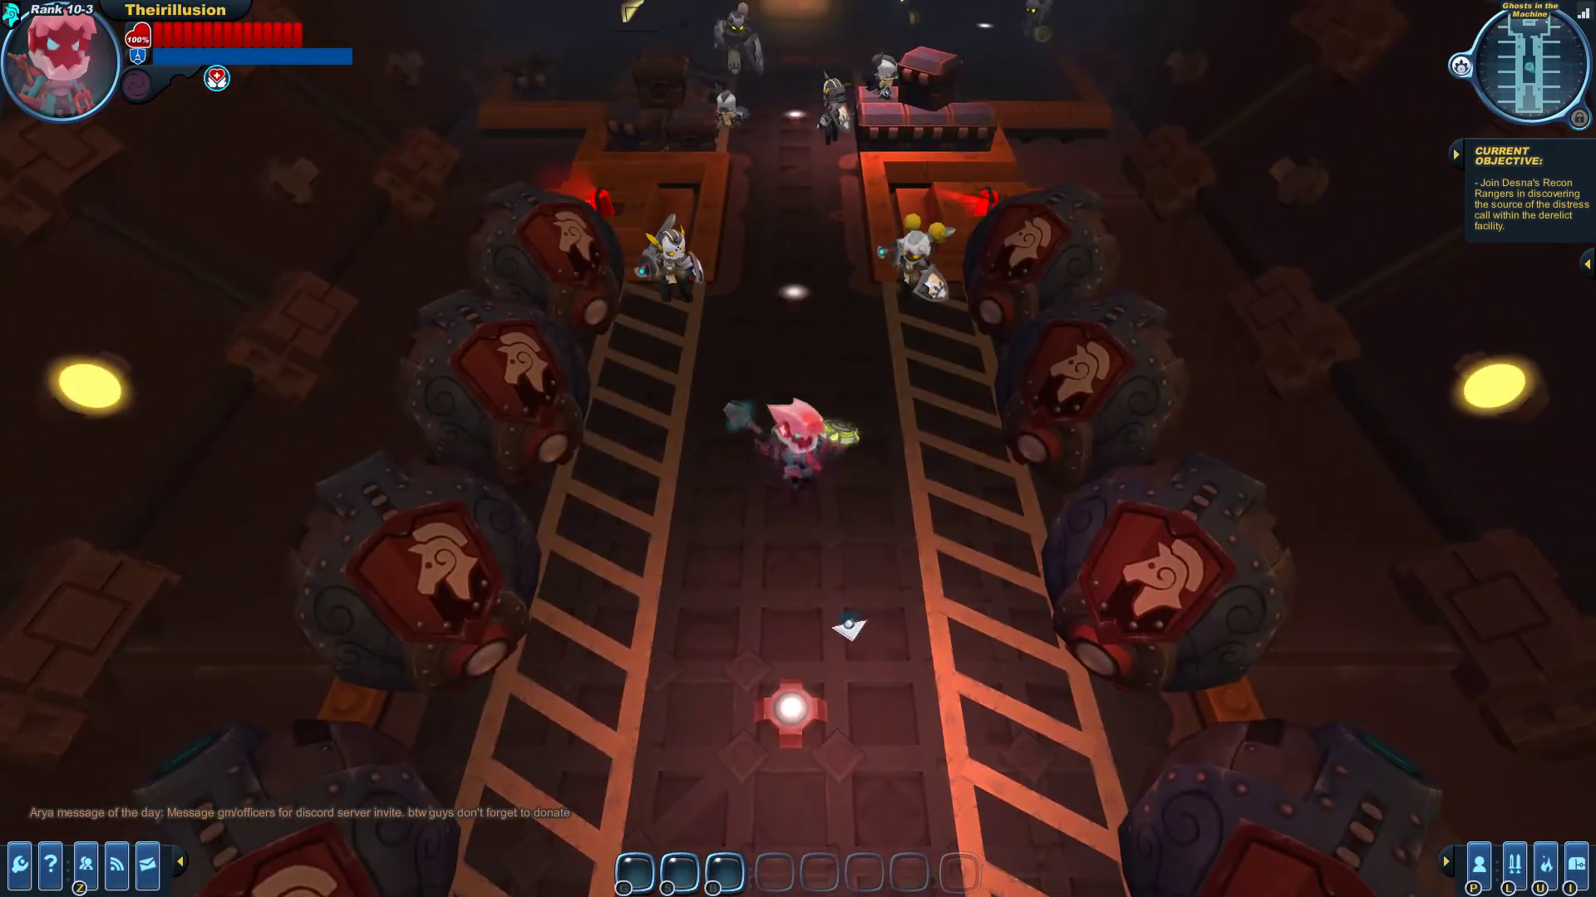
key("w")
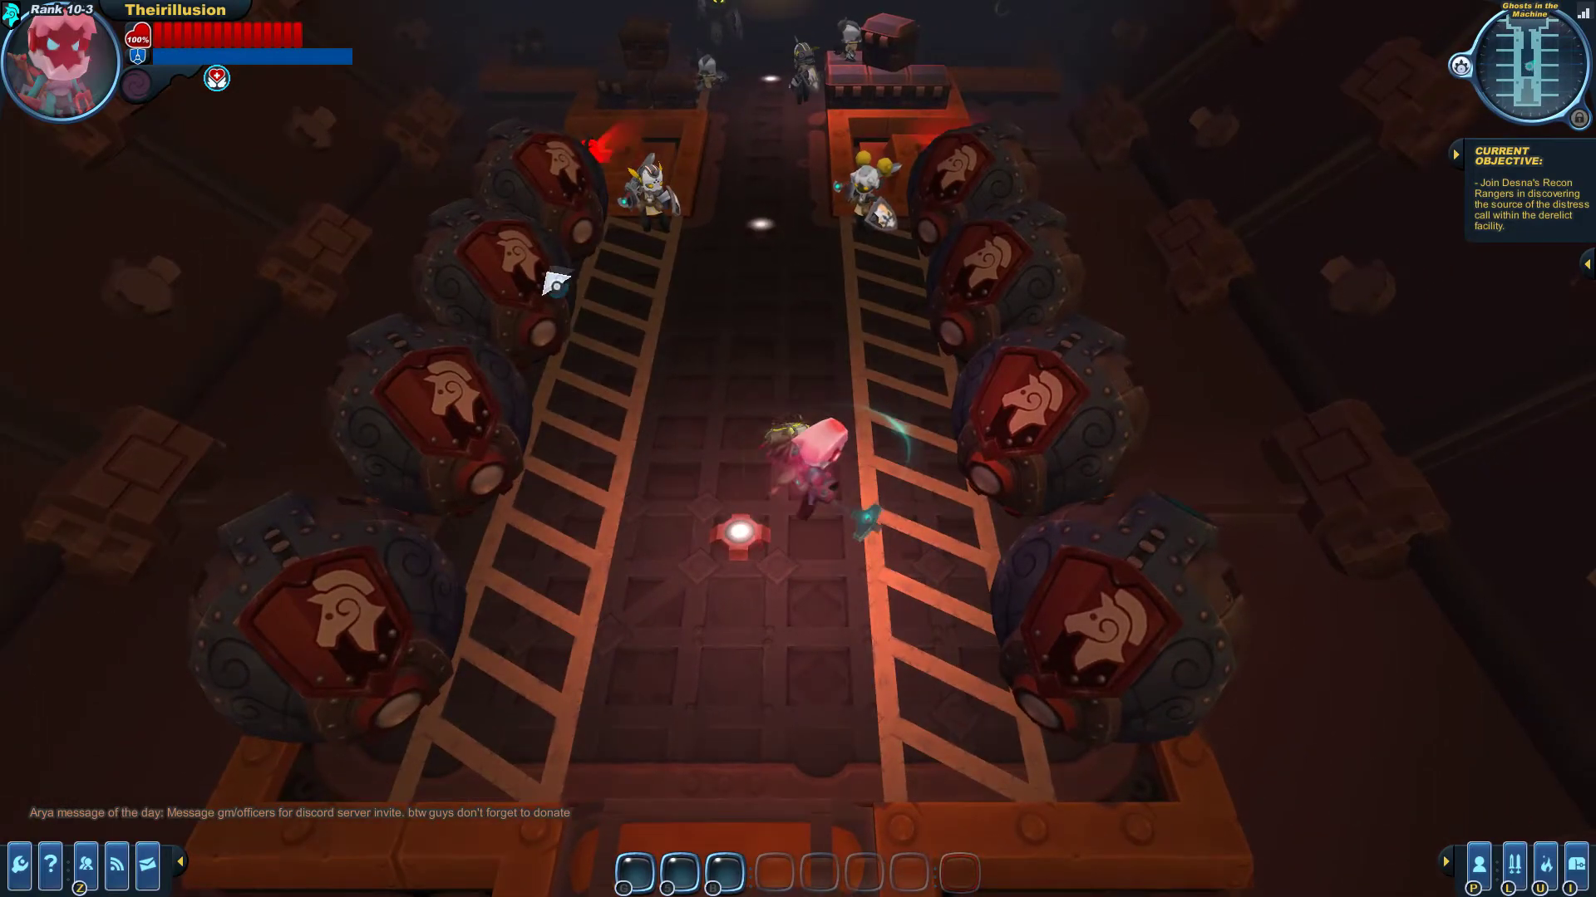
Show the level 10 Voltedge details in Current Equipment, previewing it as a hammer.
key("p")
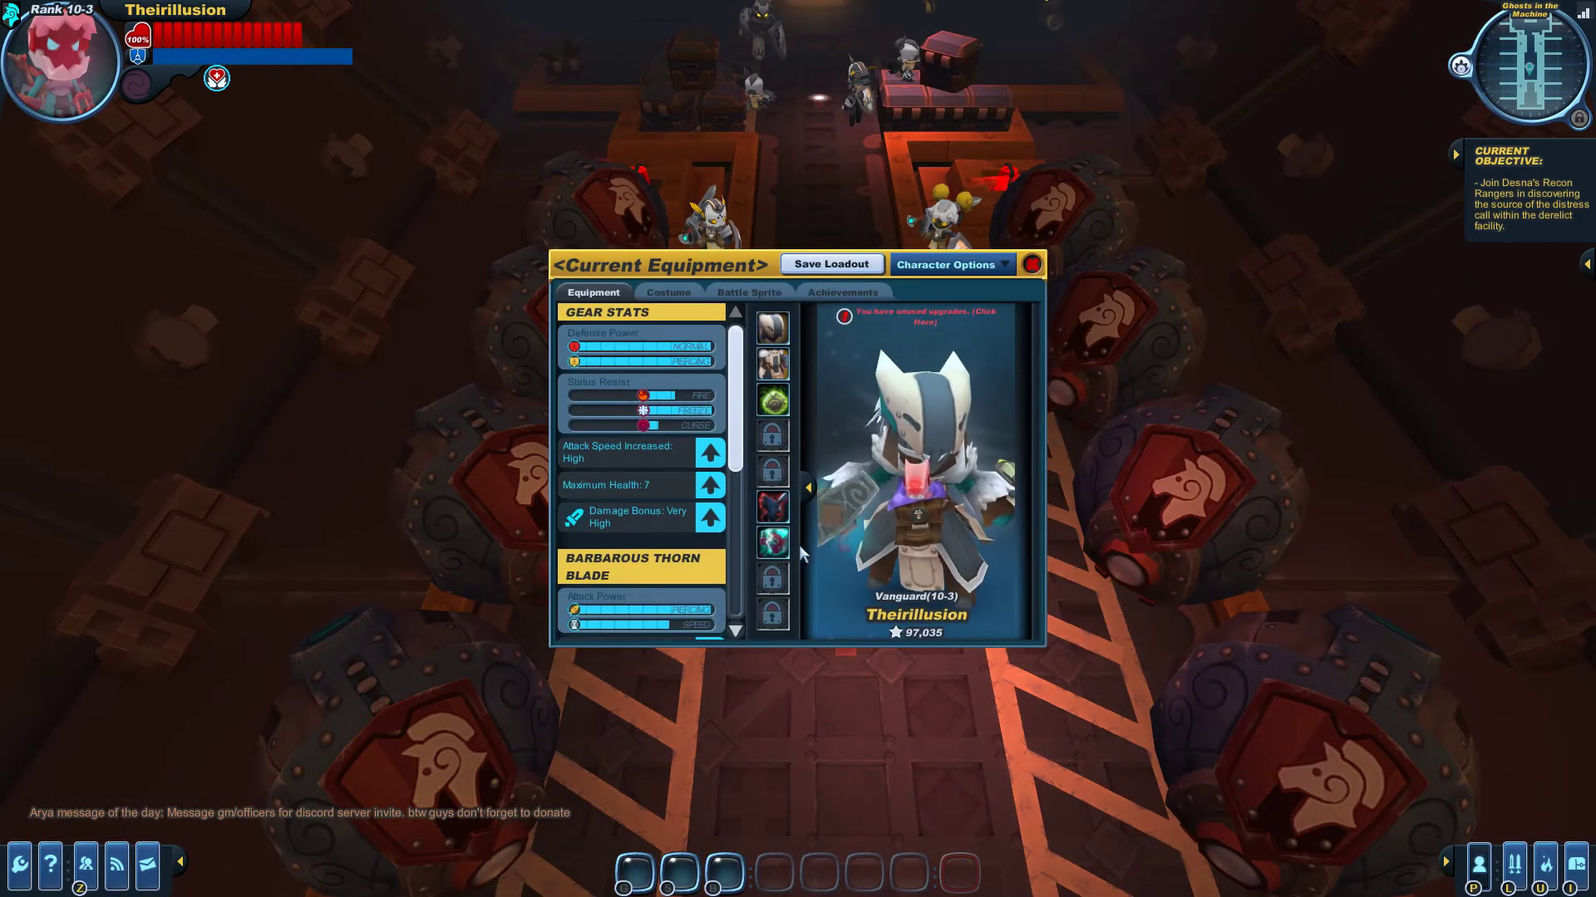
mouse_move(773, 545)
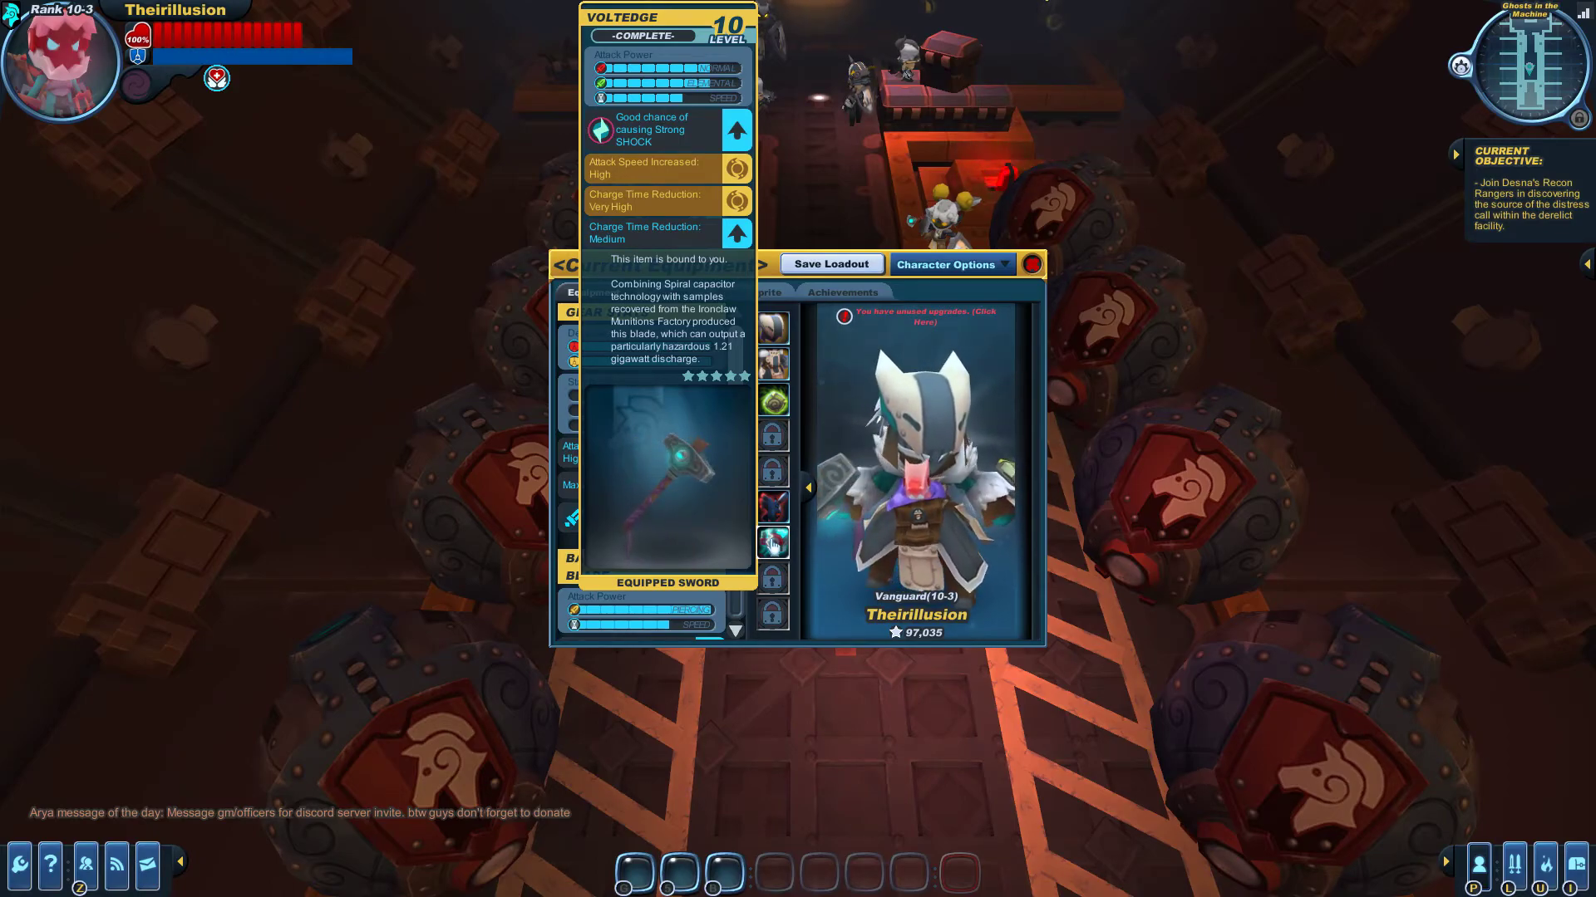
Close Current Equipment and walk the knight up and down the lobby corridor.
key("p")
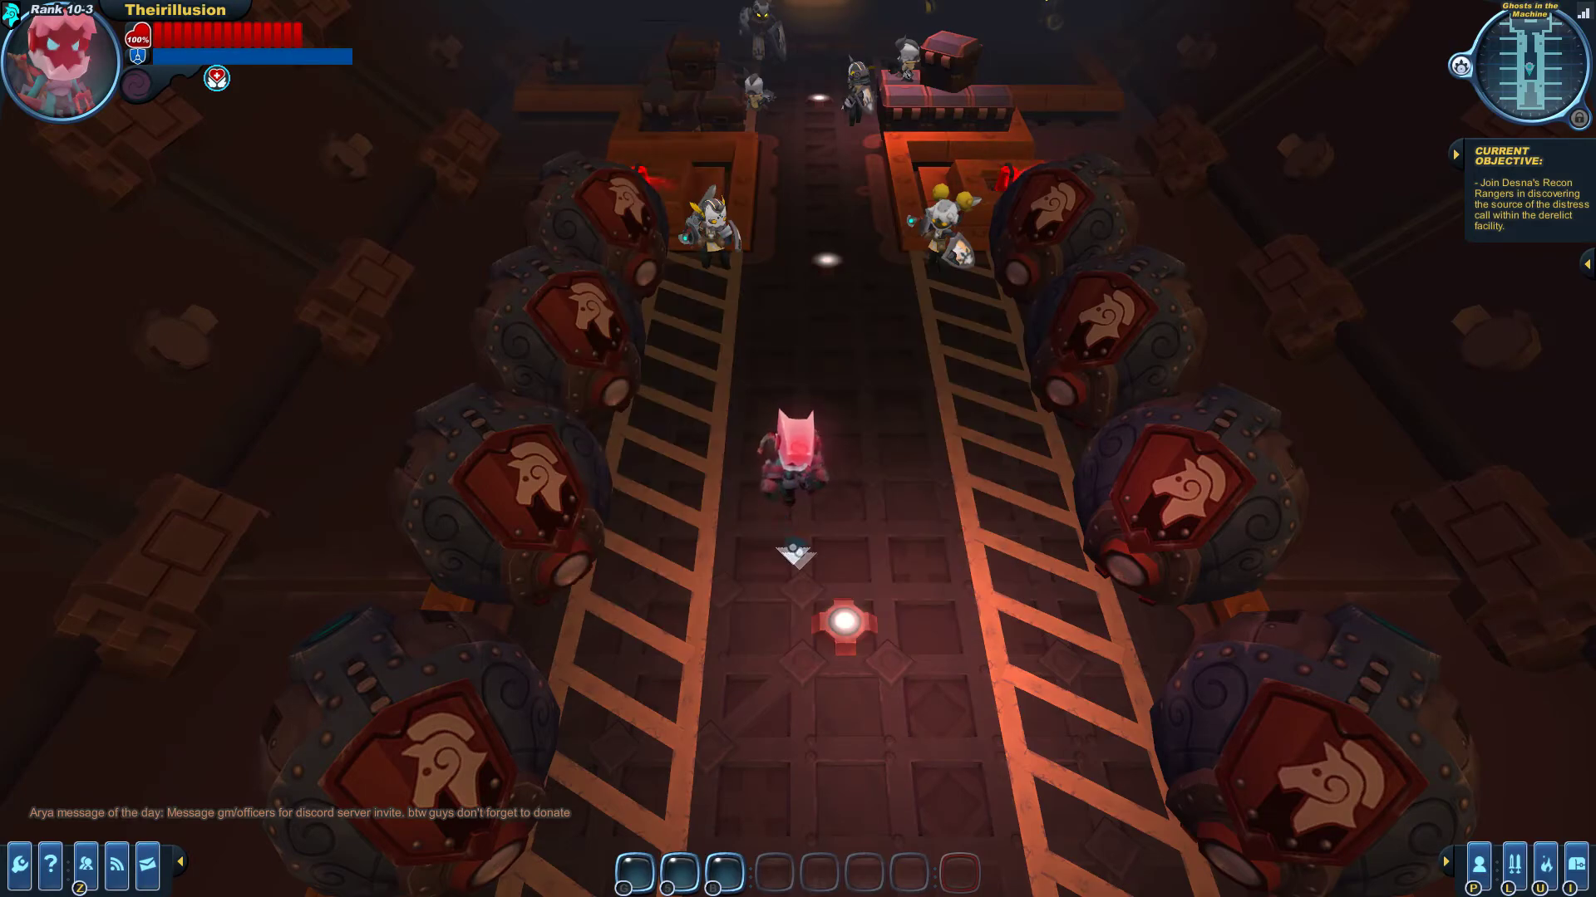
key("a")
key("s")
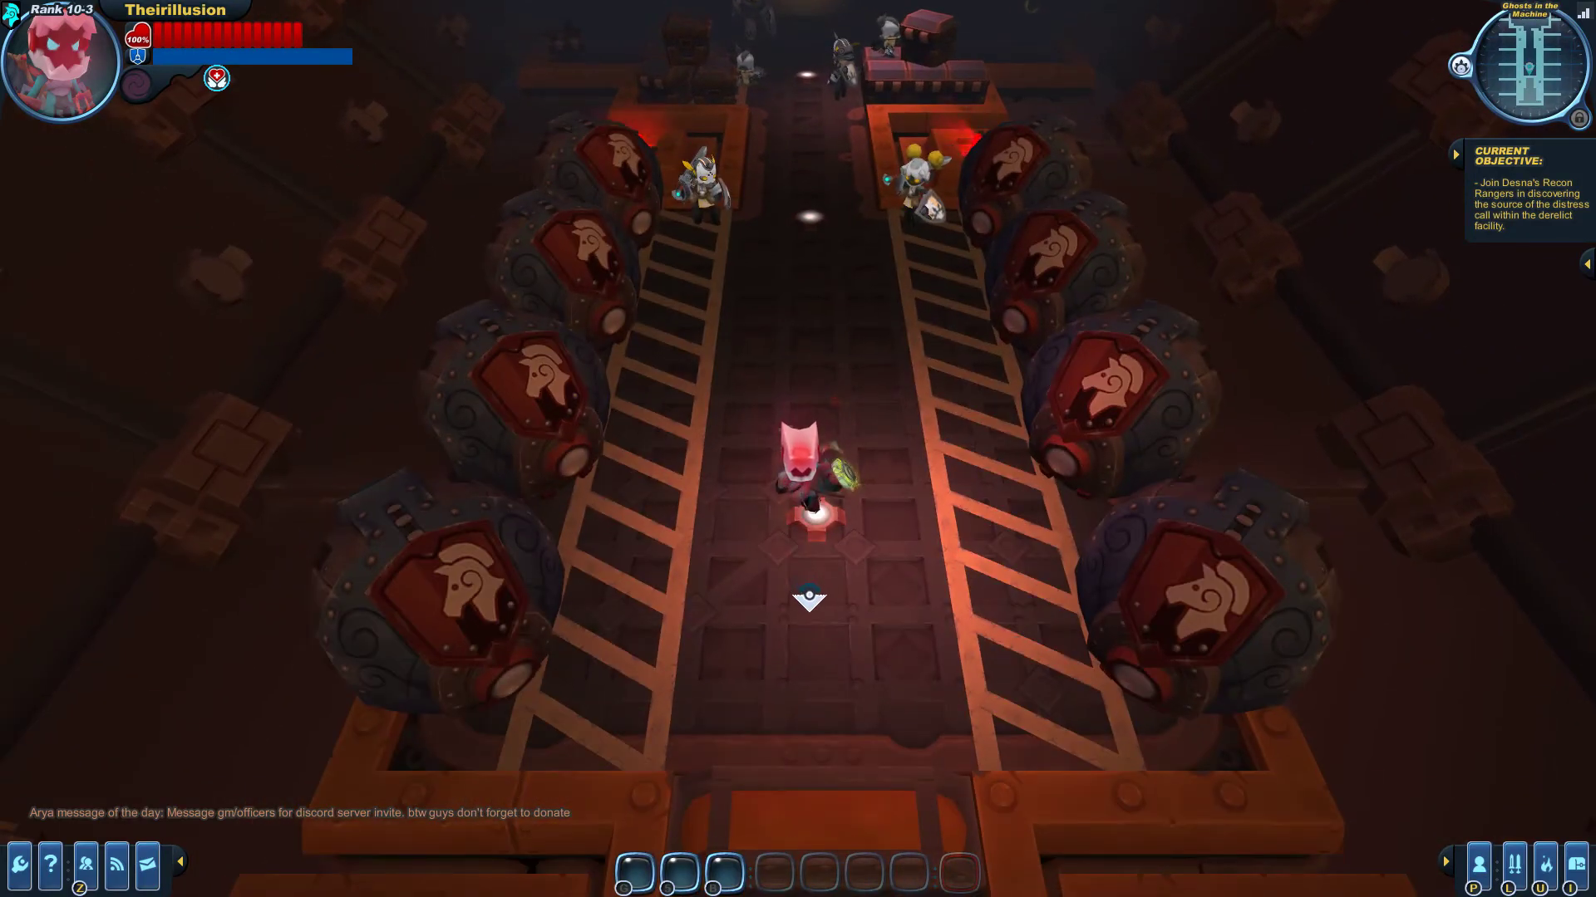
key("s")
key("d")
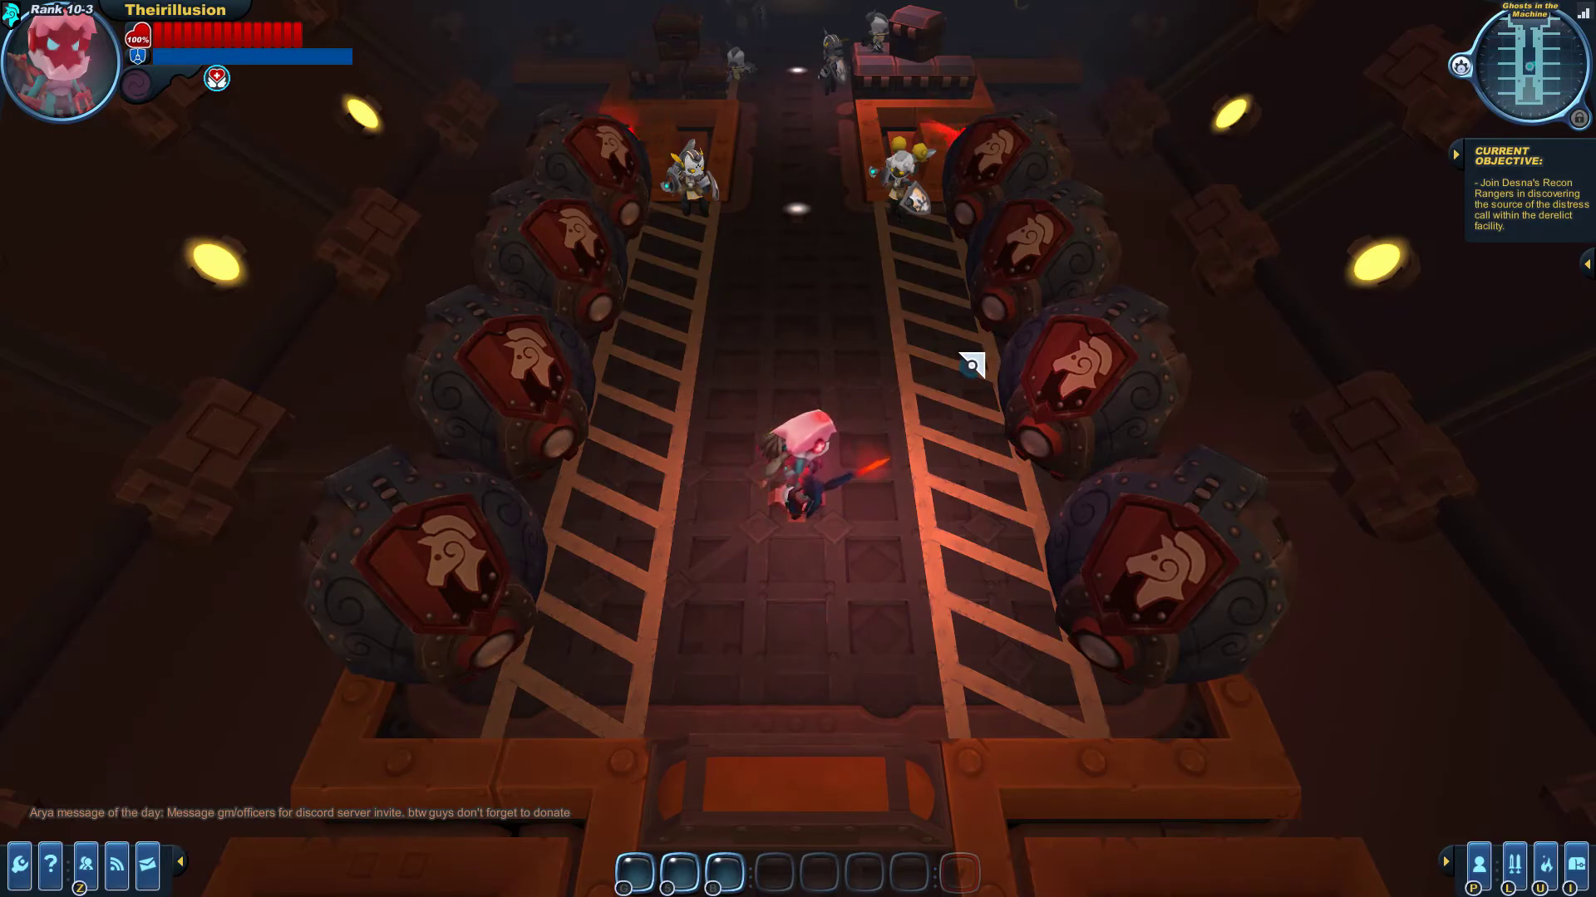
key("w")
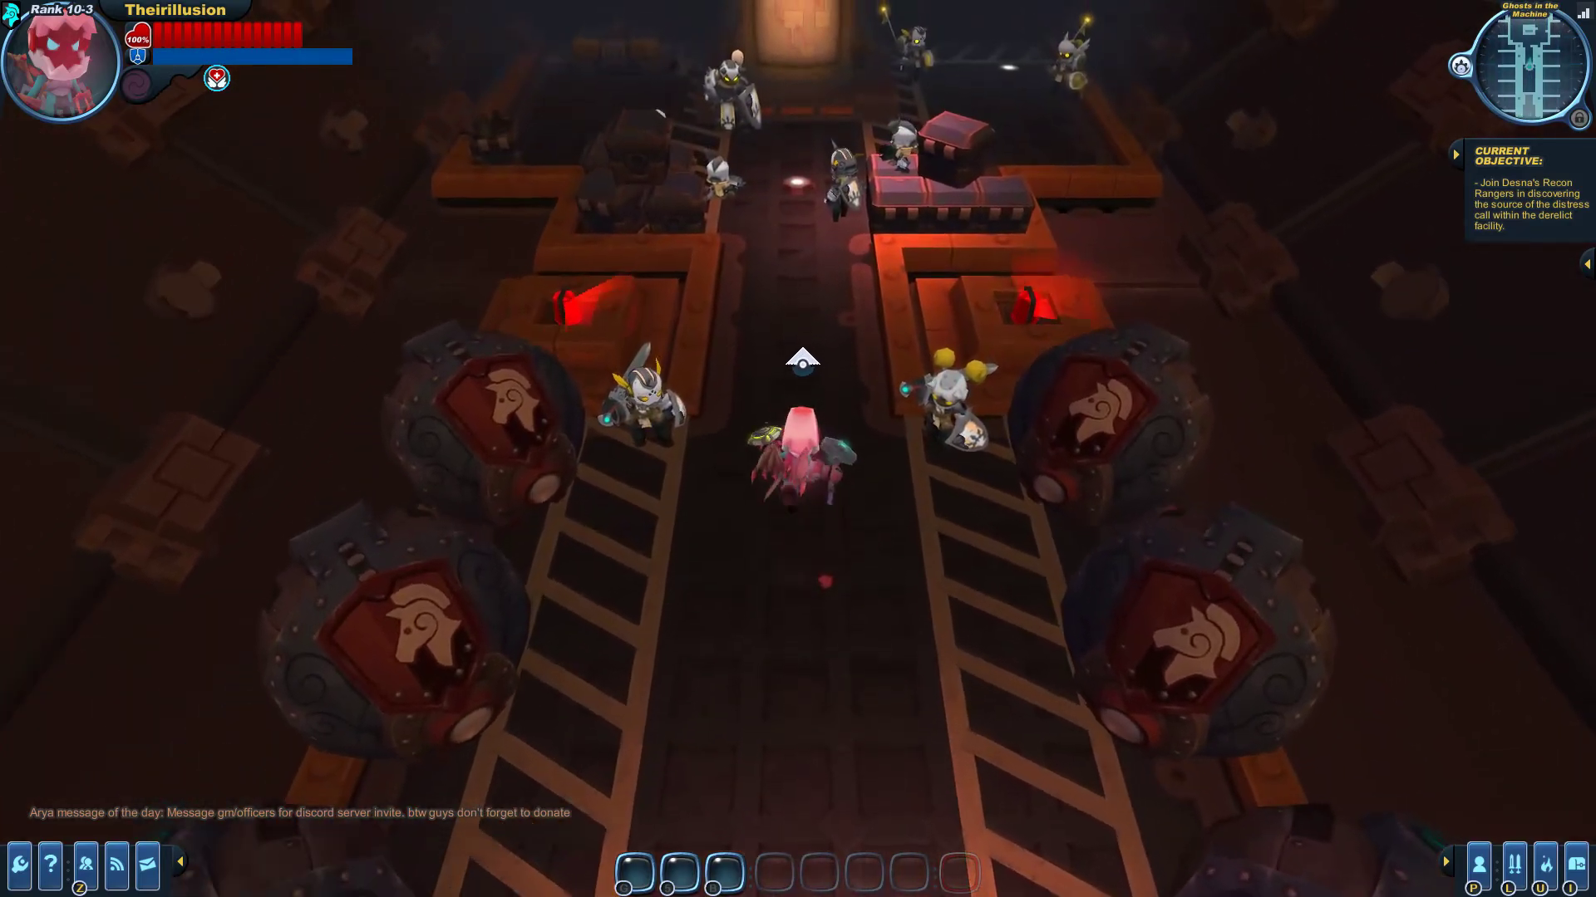
key("s")
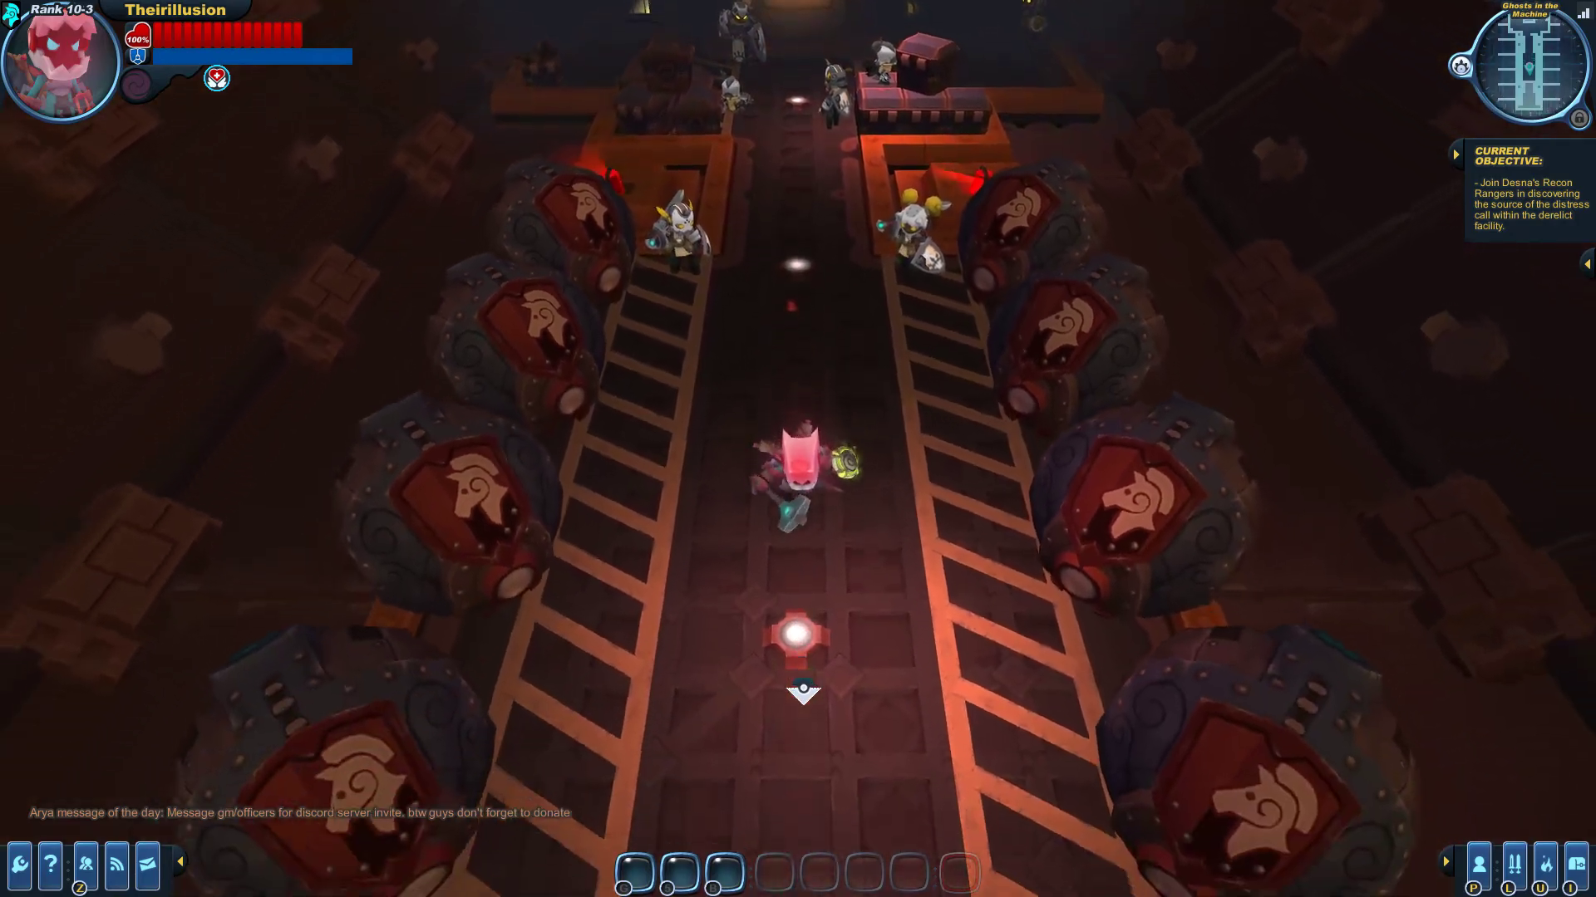
key("w")
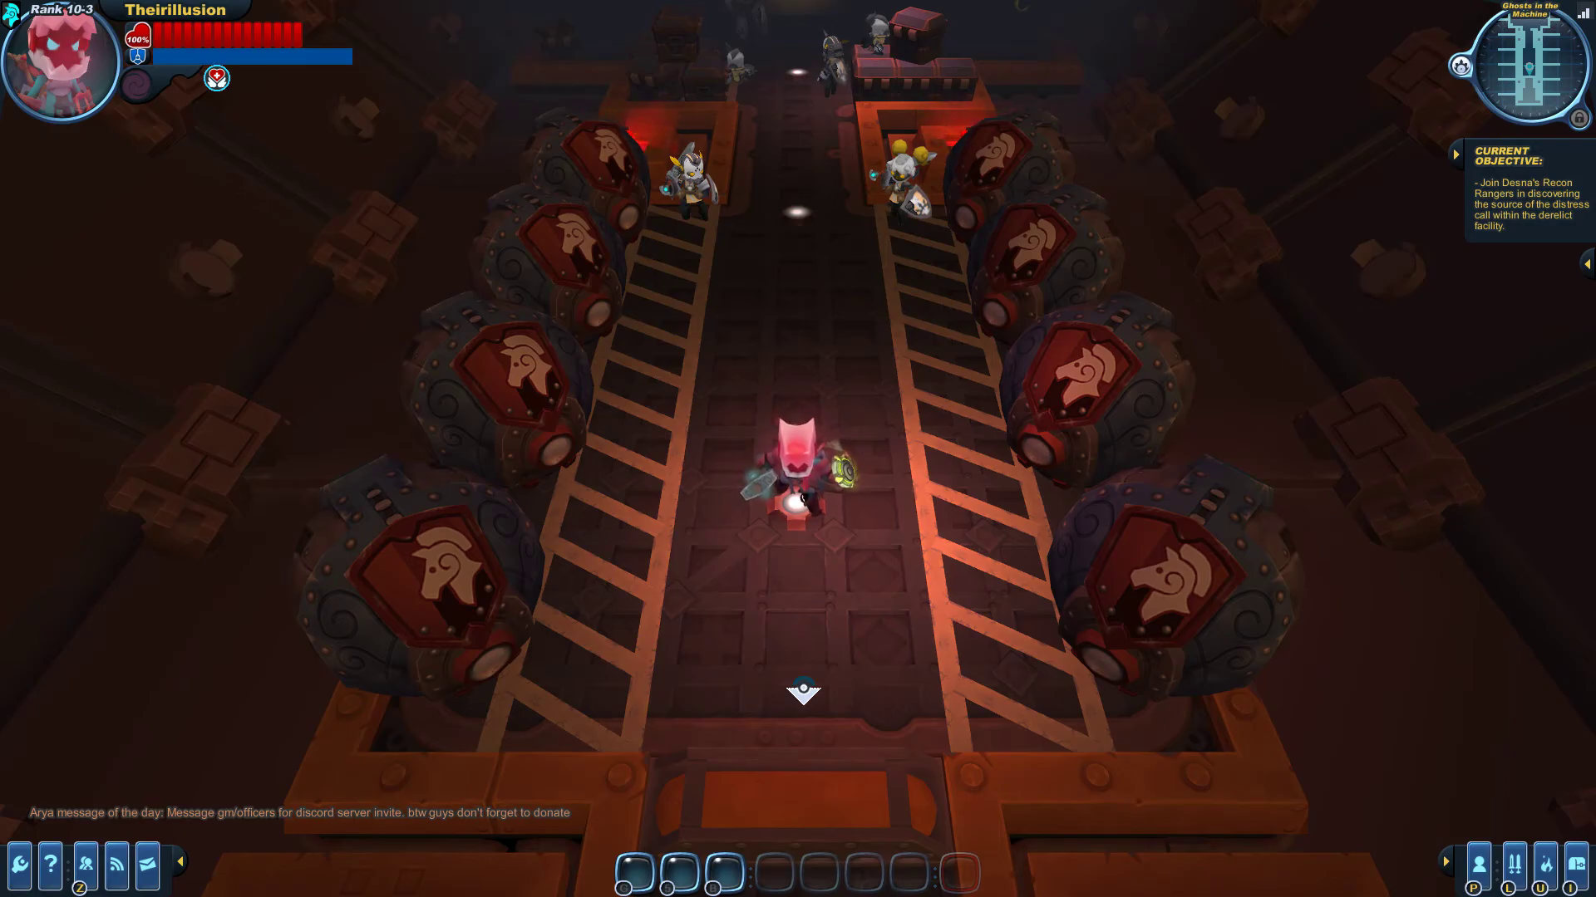
key("w")
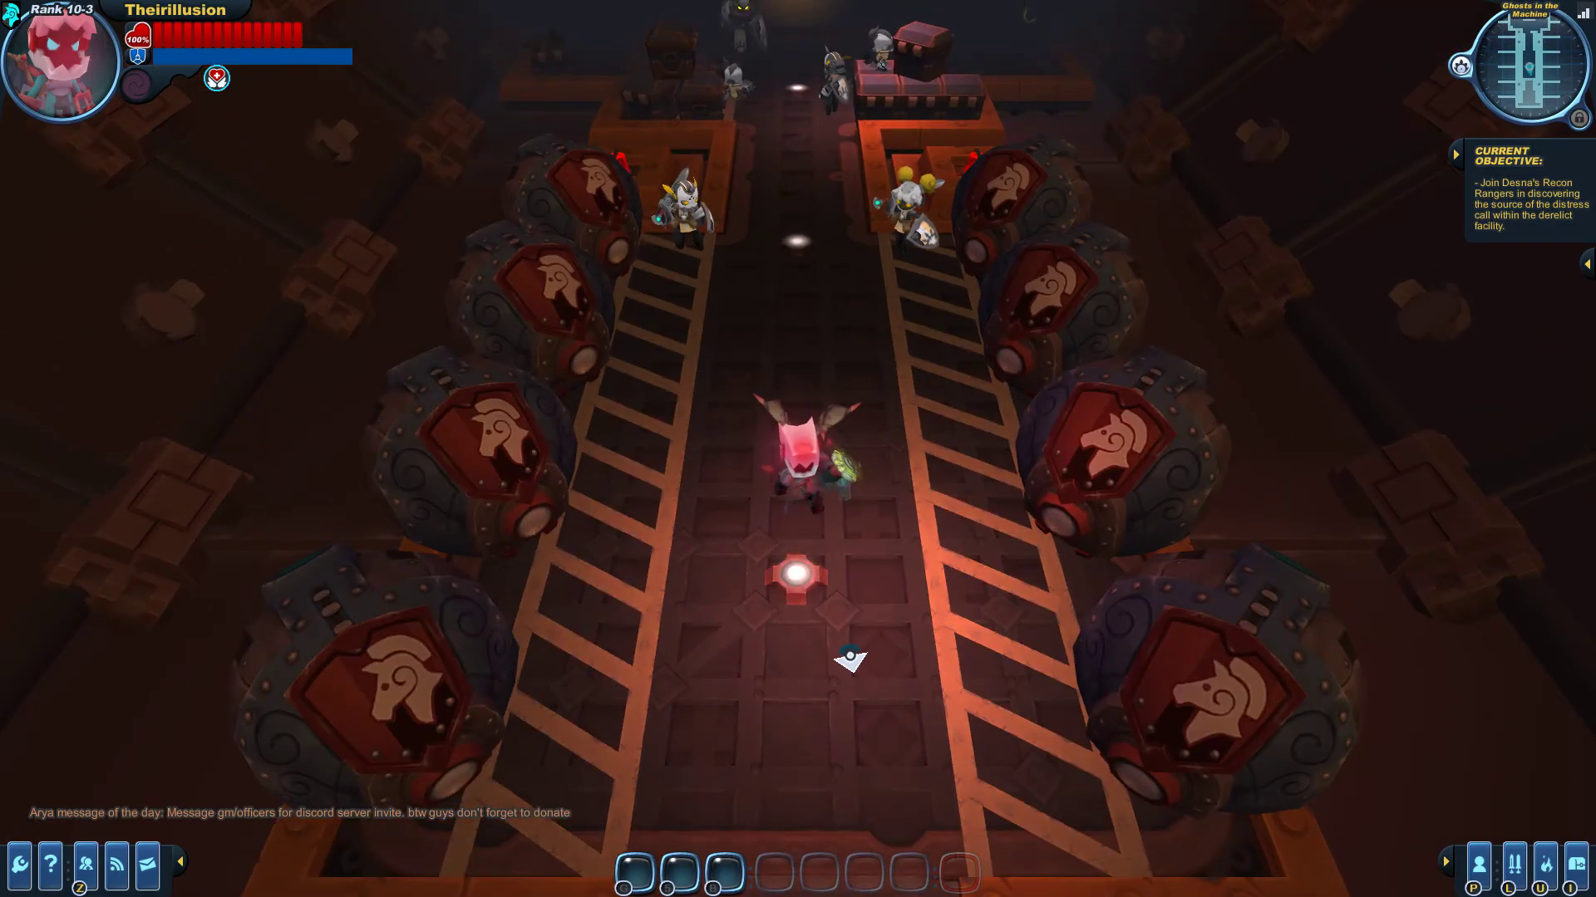
key("s")
key("w")
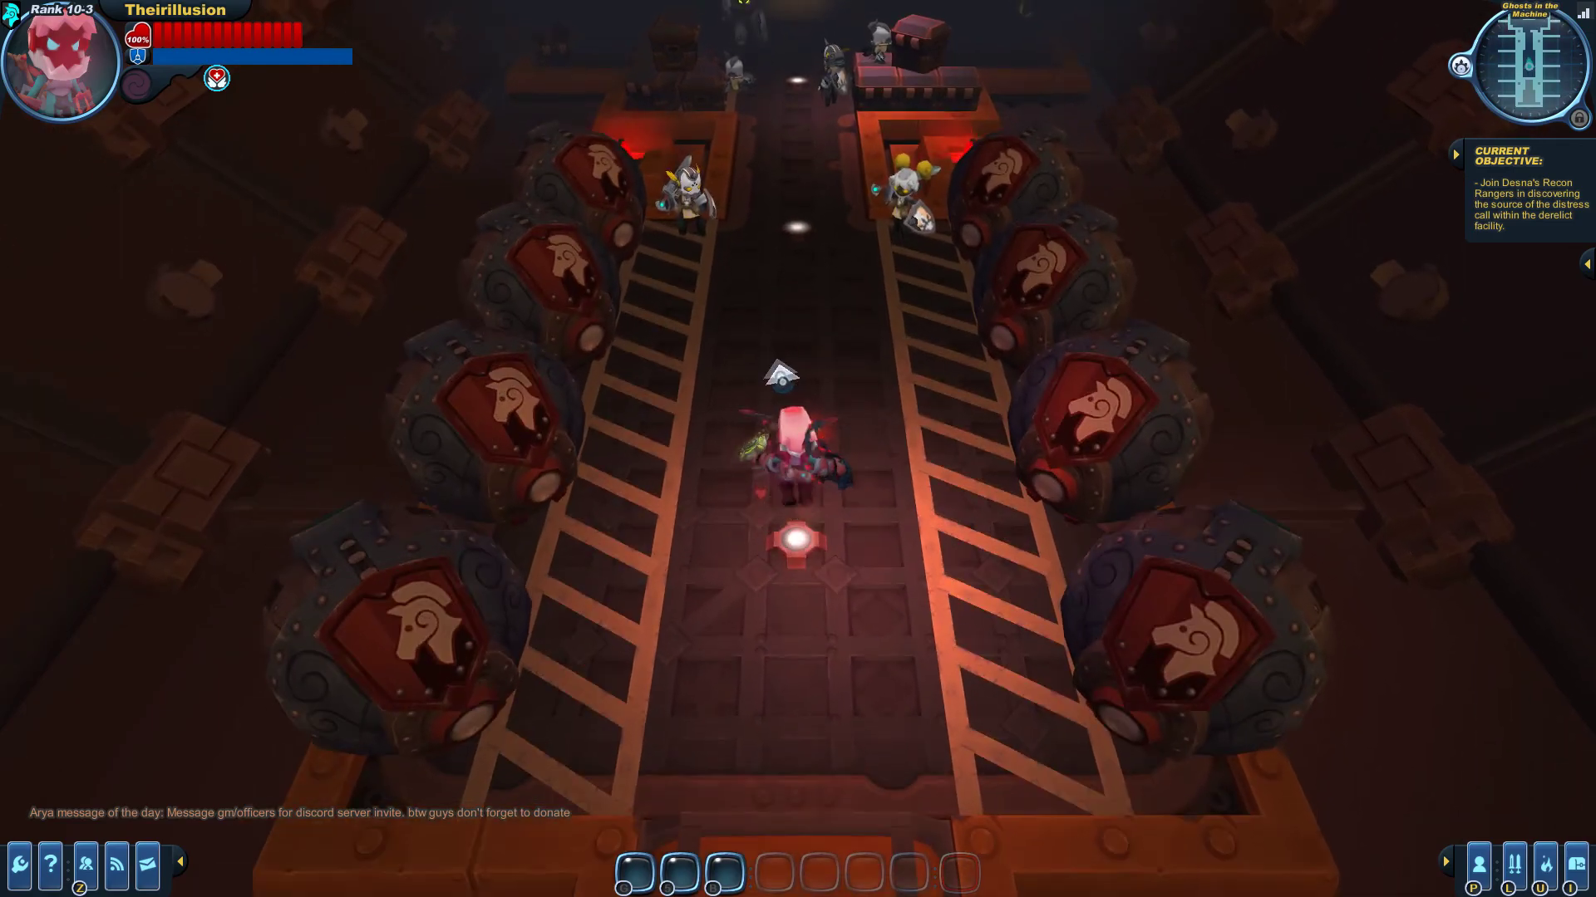